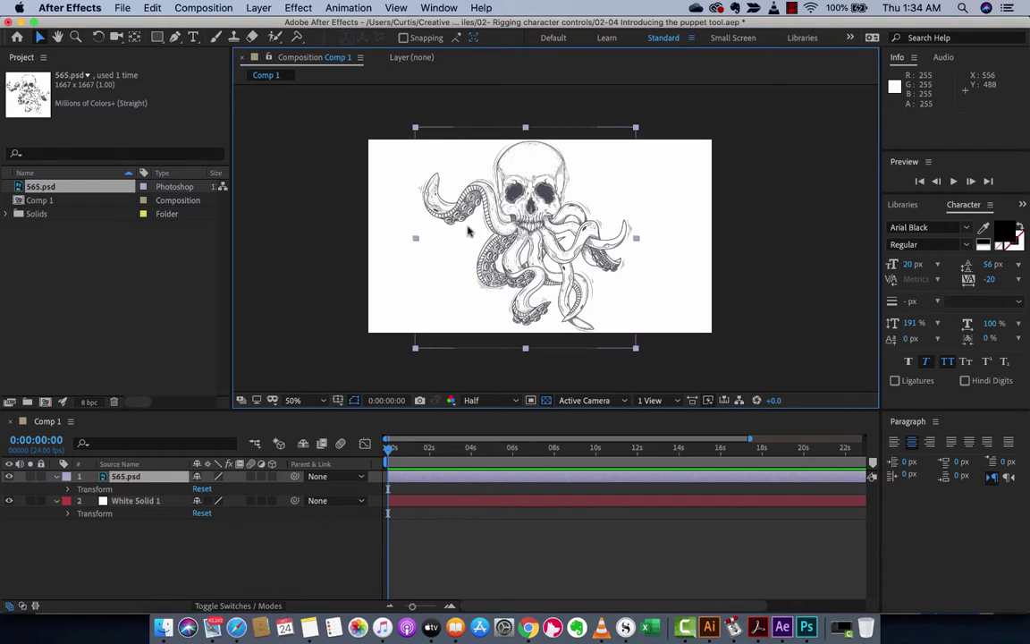
Hide the White Solid 1 background layer
{"action": "left_click", "coordinate": [56, 188]}
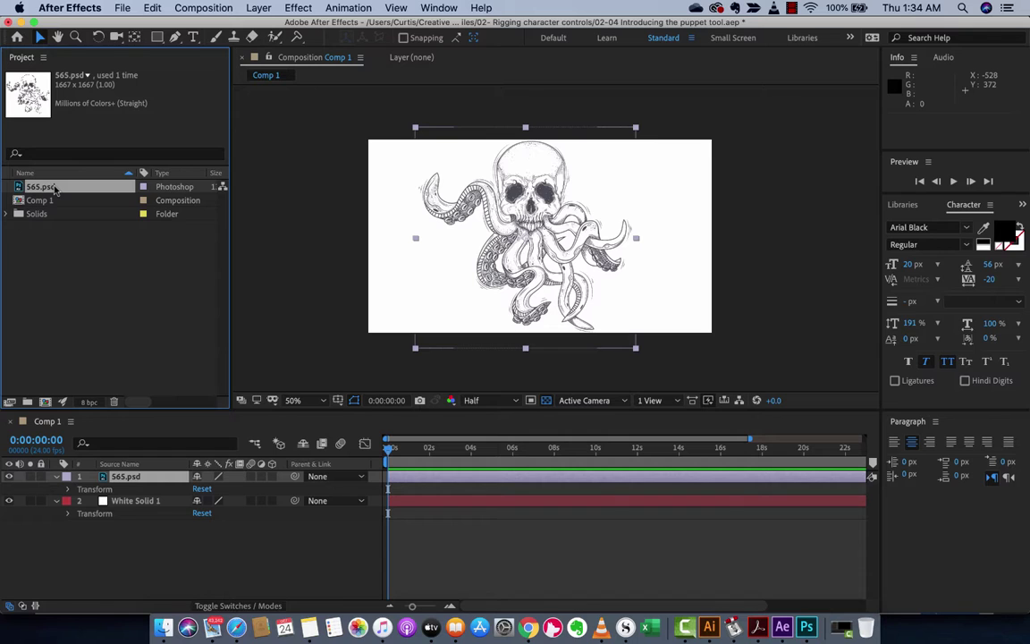
{"action": "left_click", "coordinate": [143, 501]}
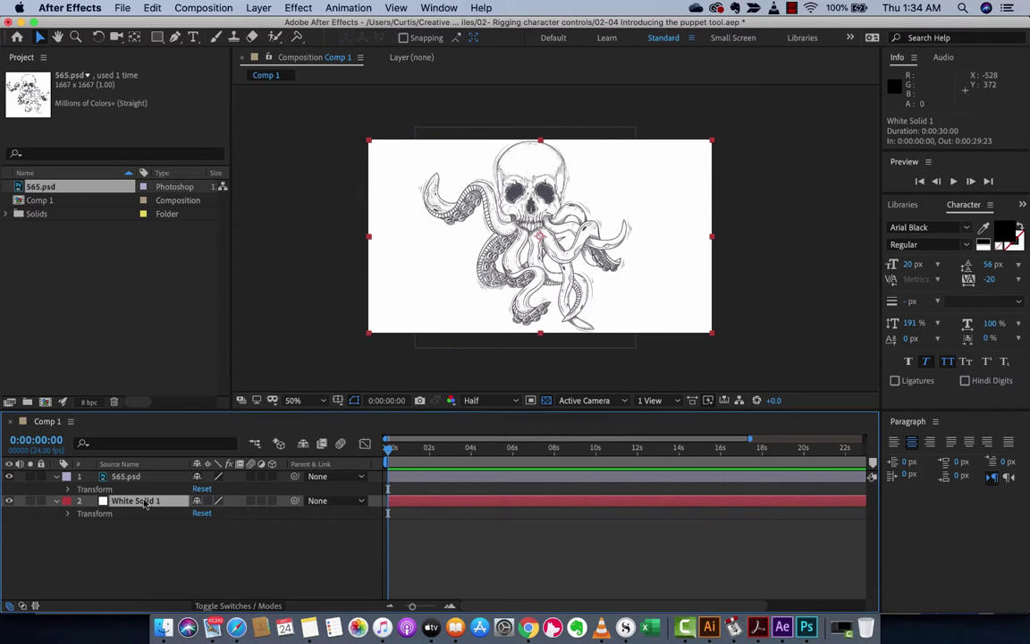
{"action": "left_click", "coordinate": [10, 501]}
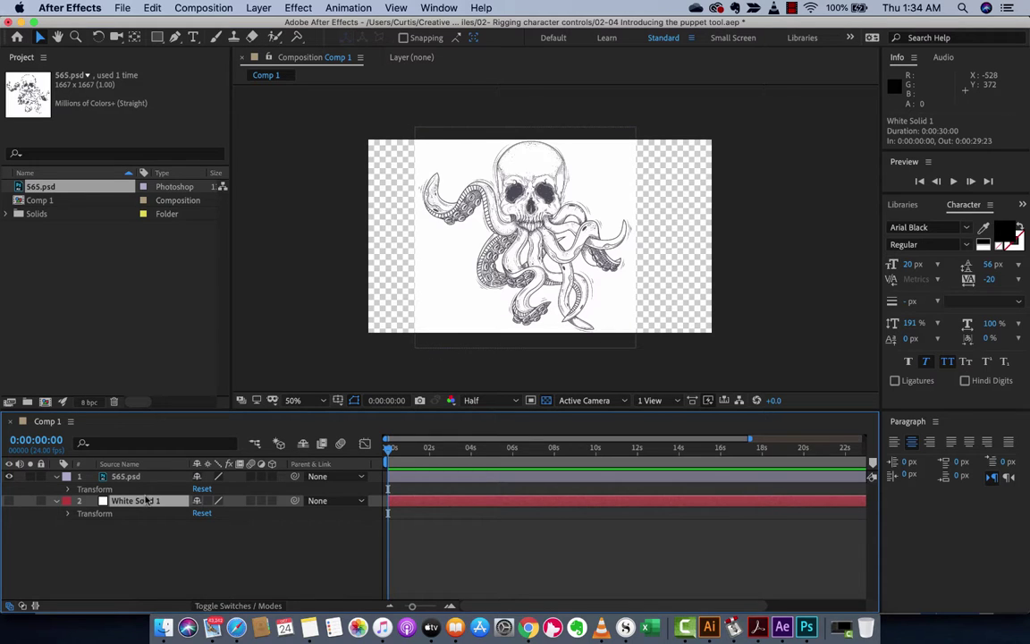
Add a white, comp-sized 1920×1080 solid named White Solid 2
{"action": "left_click", "coordinate": [256, 8]}
{"action": "mouse_move", "coordinate": [268, 26]}
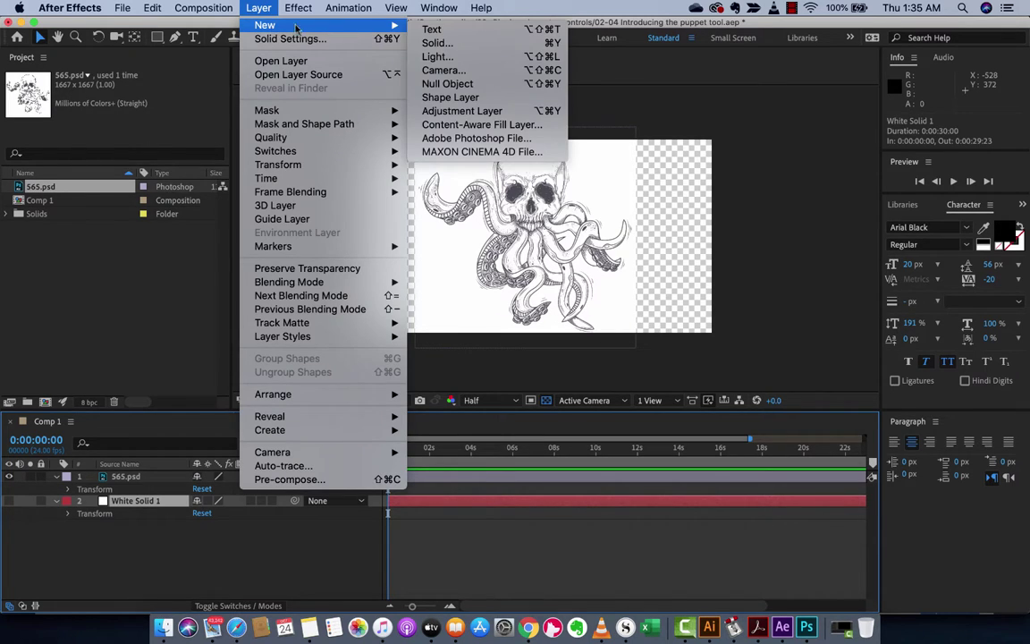
{"action": "left_click", "coordinate": [434, 42]}
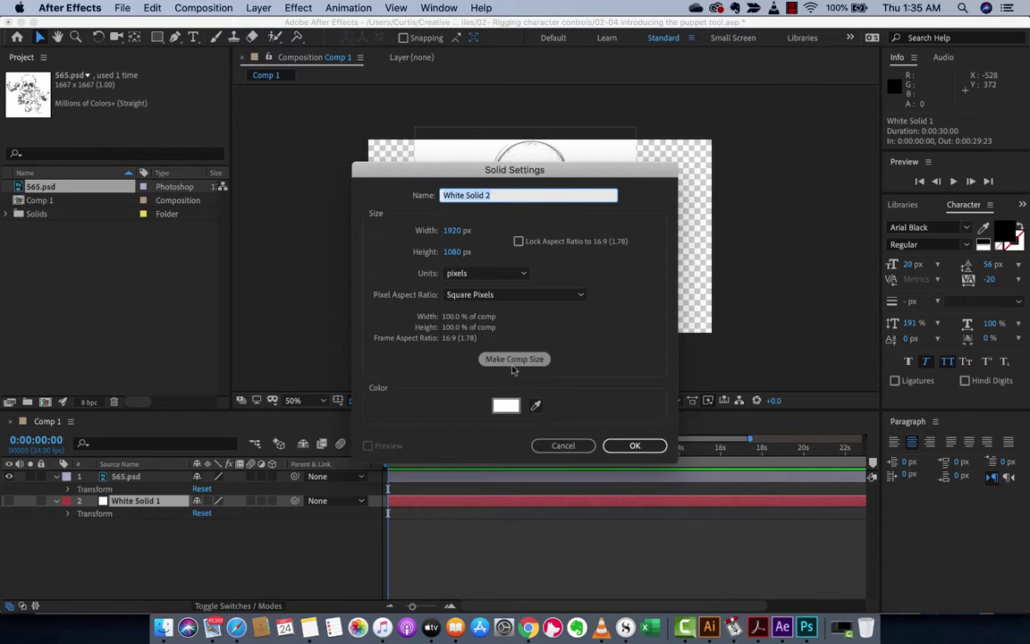
{"action": "left_click", "coordinate": [506, 406]}
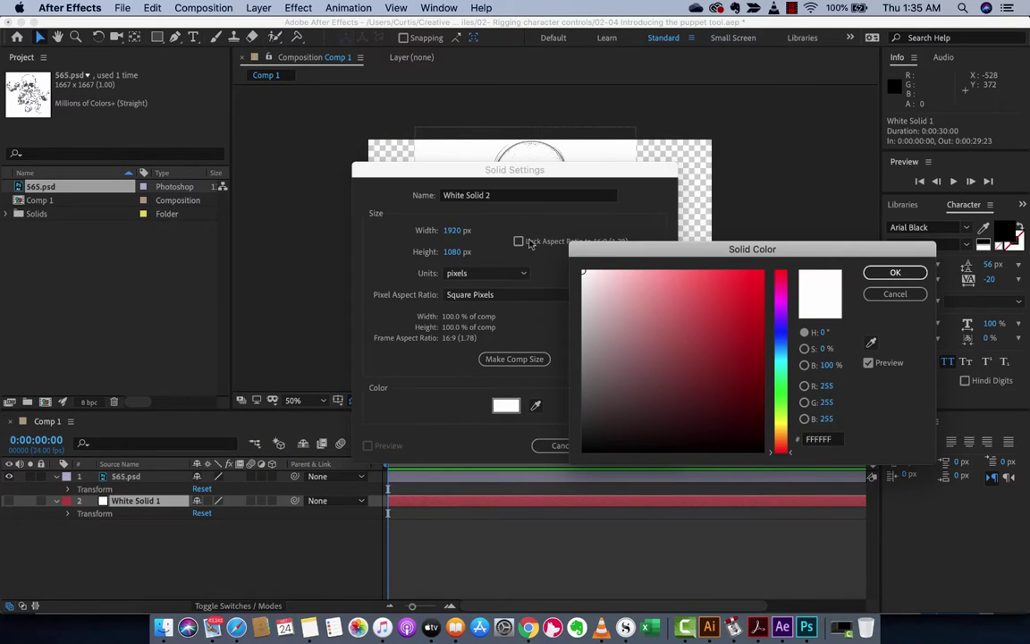
{"action": "left_click", "coordinate": [893, 273]}
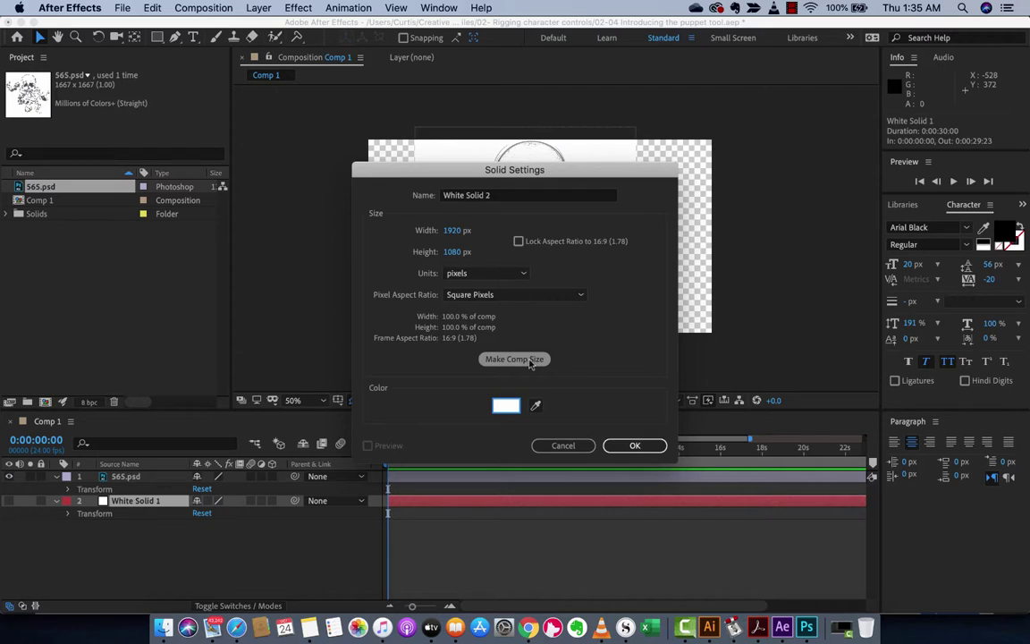
{"action": "left_click", "coordinate": [530, 361]}
{"action": "left_click", "coordinate": [634, 445]}
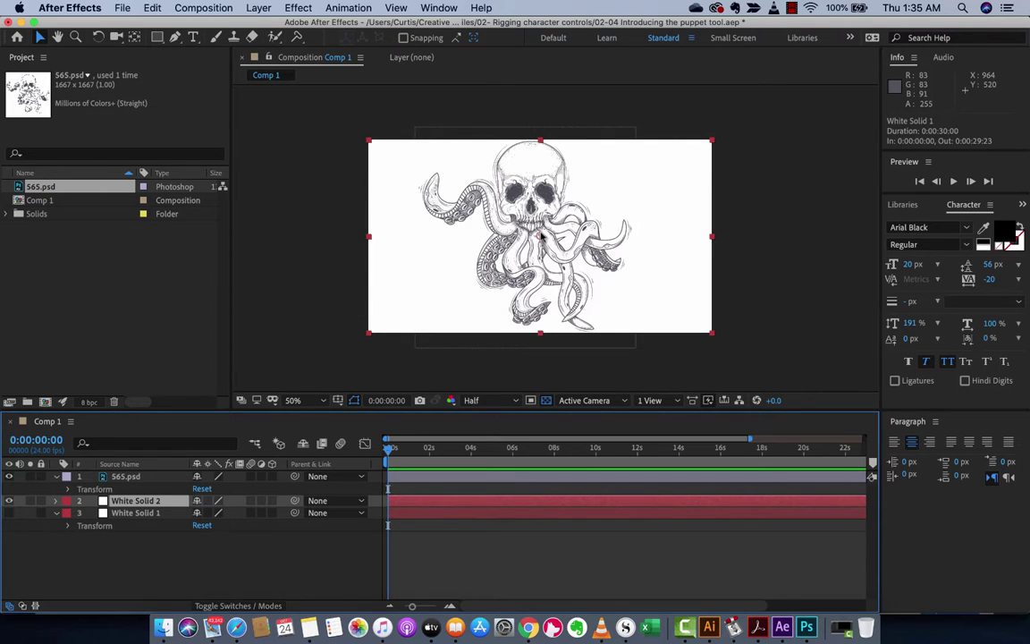
Undo the accidental solid move and shift 565.psd right to 934, 548
{"action": "left_click_drag", "start_coordinate": [540, 234], "coordinate": [556, 234]}
{"action": "key", "text": "super+z"}
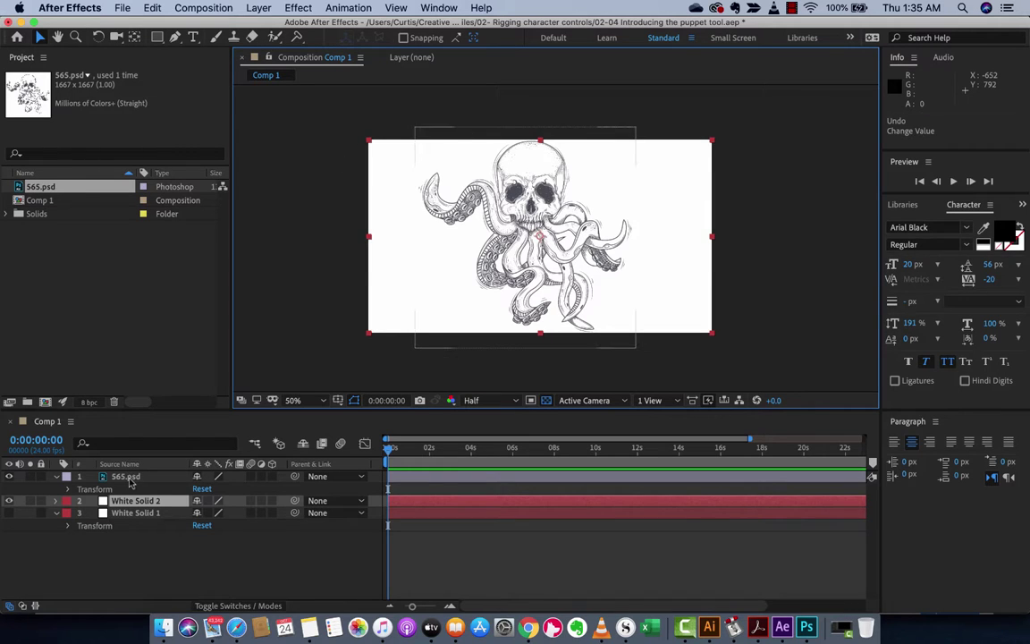
{"action": "left_click", "coordinate": [131, 479]}
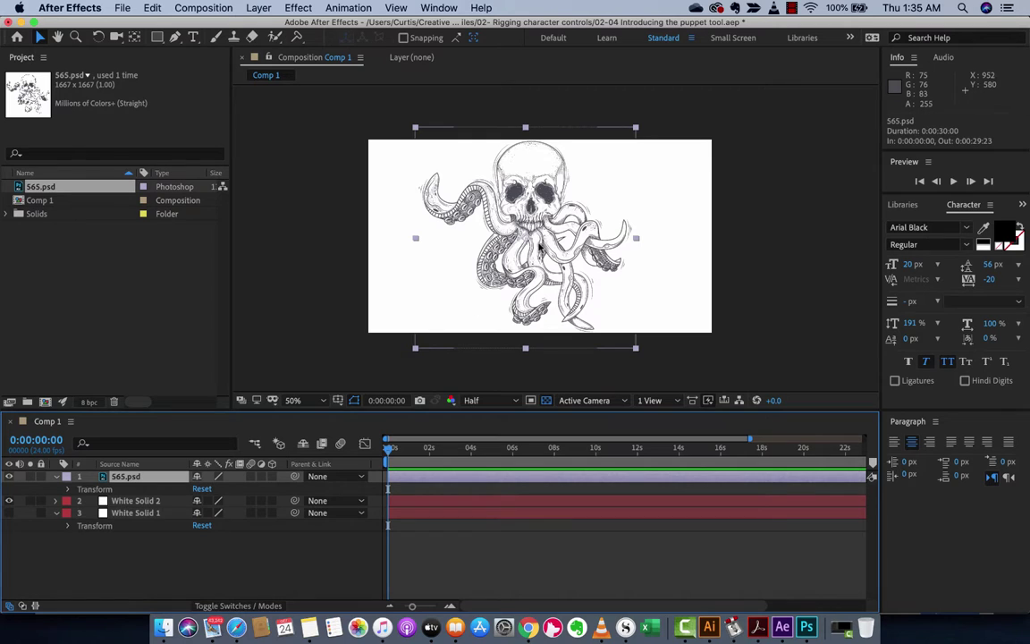
{"action": "mouse_move", "coordinate": [539, 249]}
{"action": "left_mouse_down"}
{"action": "mouse_move", "coordinate": [559, 249]}
{"action": "mouse_move", "coordinate": [549, 247]}
{"action": "left_mouse_up"}
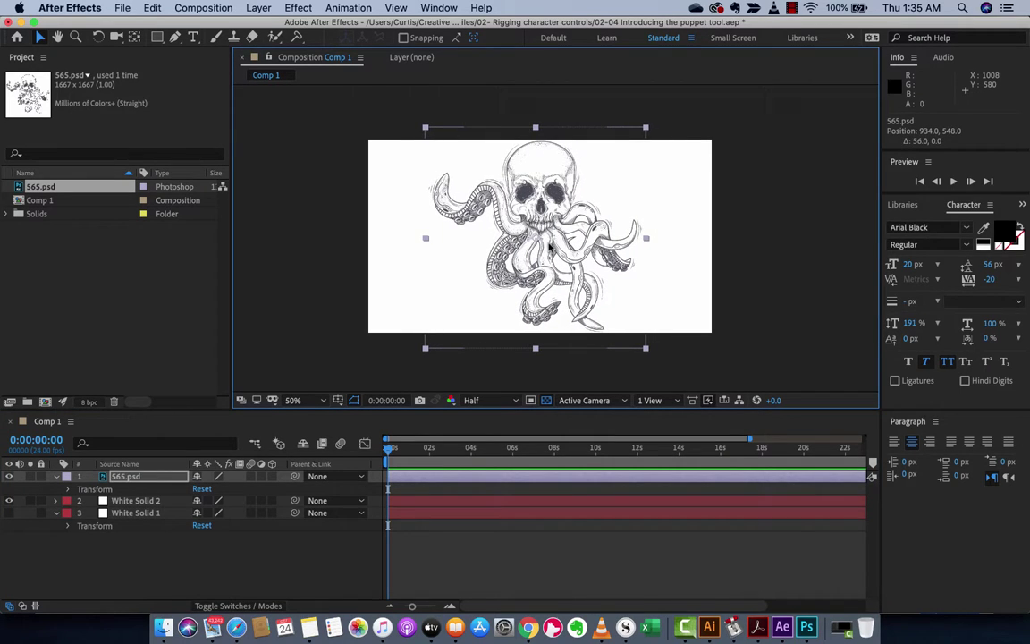
Reveal 565.psd's Transform properties, showing 74.1% scale, and list the puppet pin tools
{"action": "left_click", "coordinate": [121, 477]}
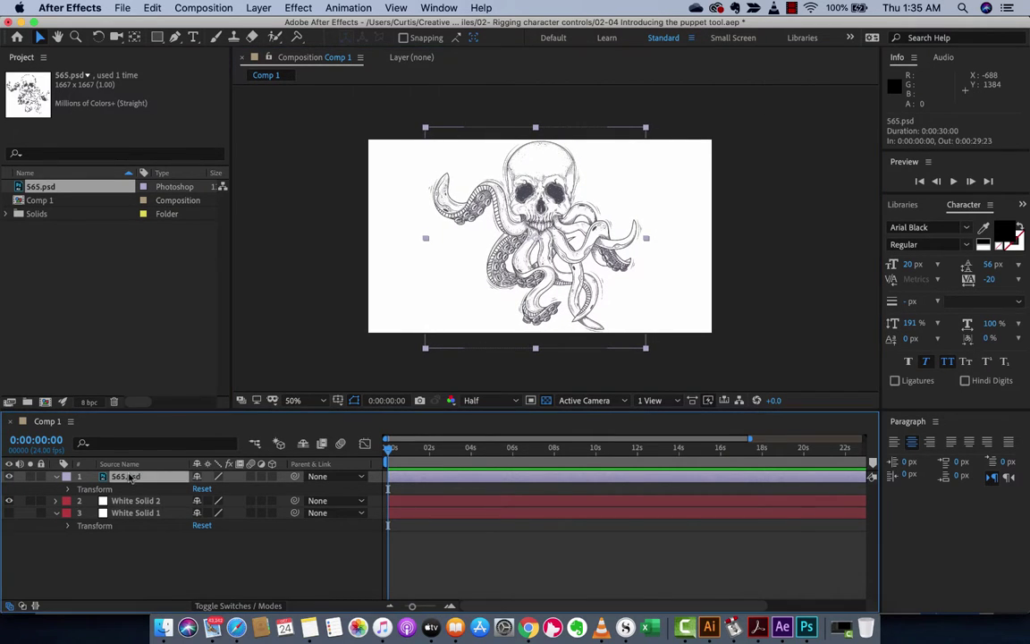
{"action": "left_click", "coordinate": [57, 476]}
{"action": "left_click", "coordinate": [57, 477]}
{"action": "left_click", "coordinate": [69, 490]}
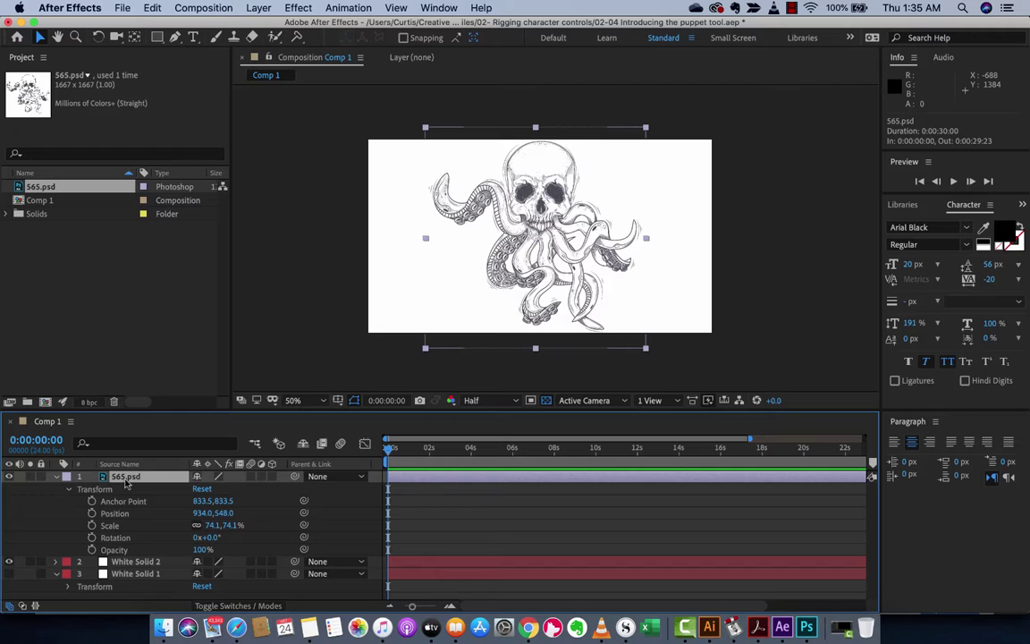
{"action": "left_click", "coordinate": [301, 36]}
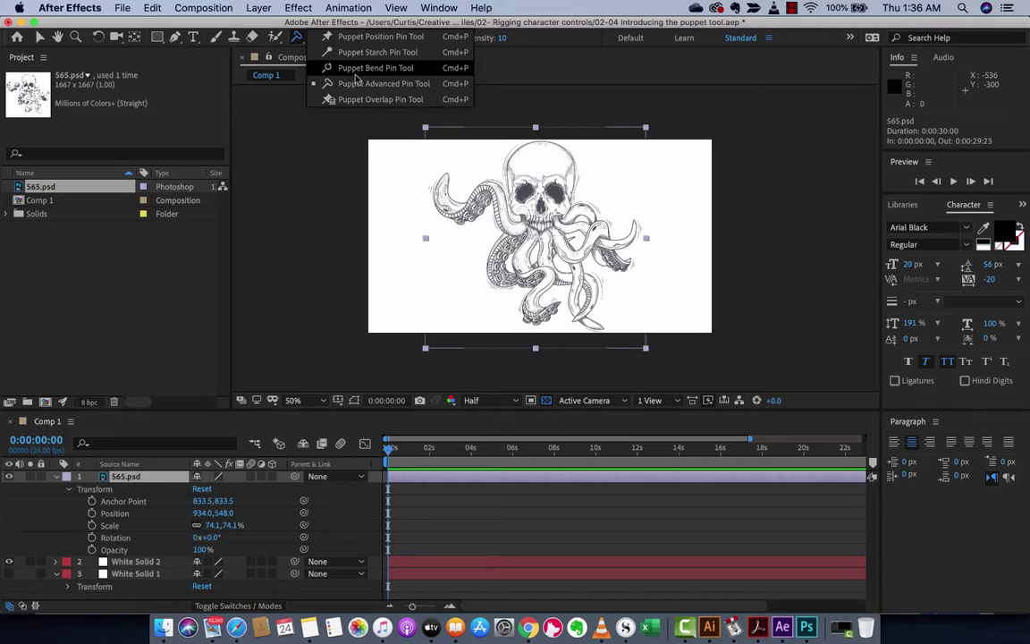
Choose the Puppet Advanced Pin Tool from the puppet tools list
{"action": "left_click", "coordinate": [298, 37]}
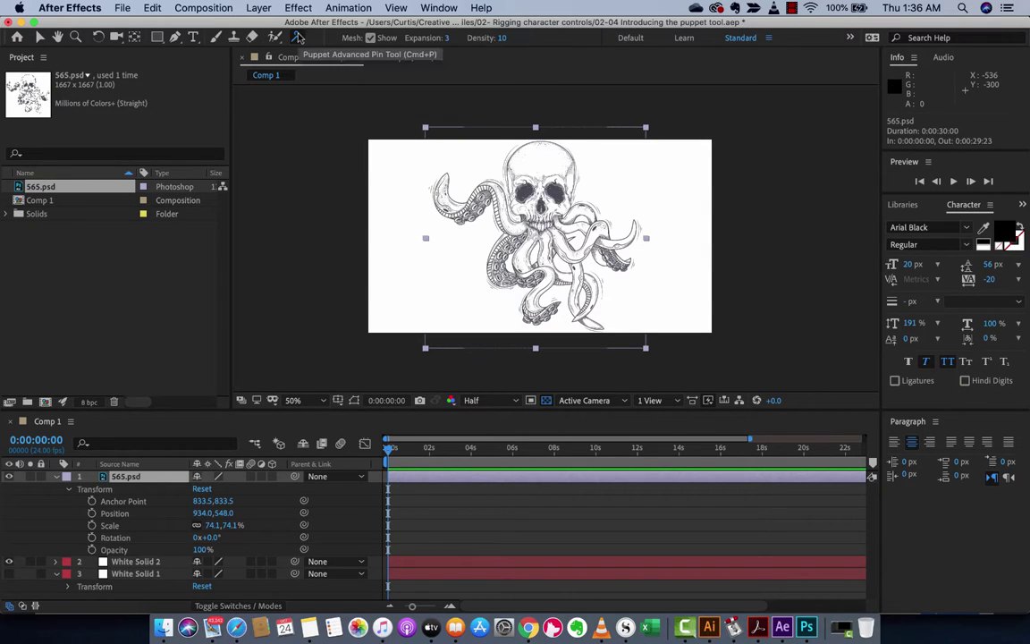
{"action": "left_click", "coordinate": [300, 38]}
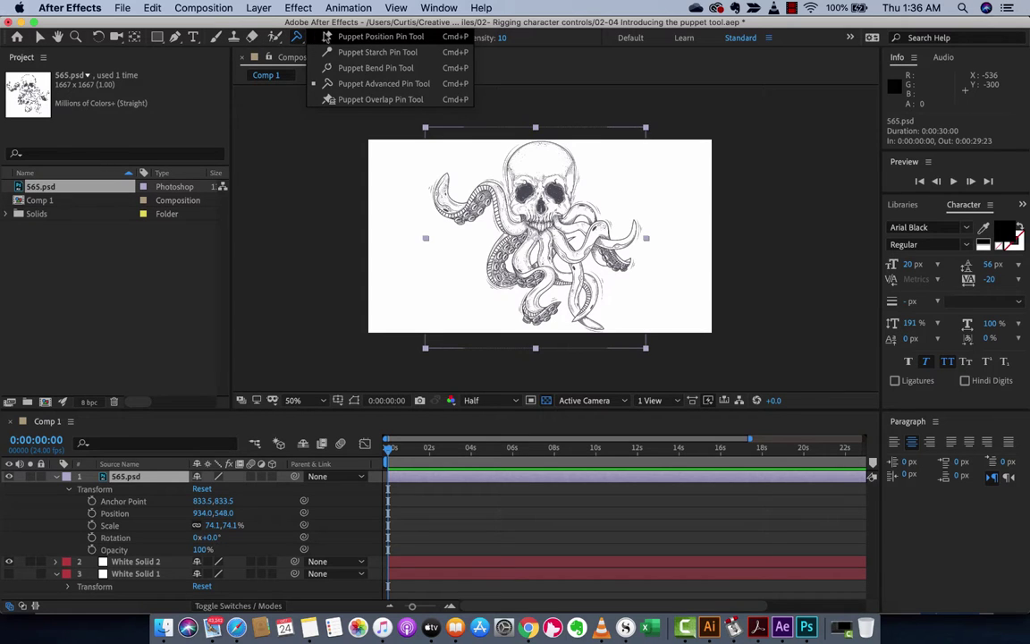
{"action": "left_click", "coordinate": [299, 38]}
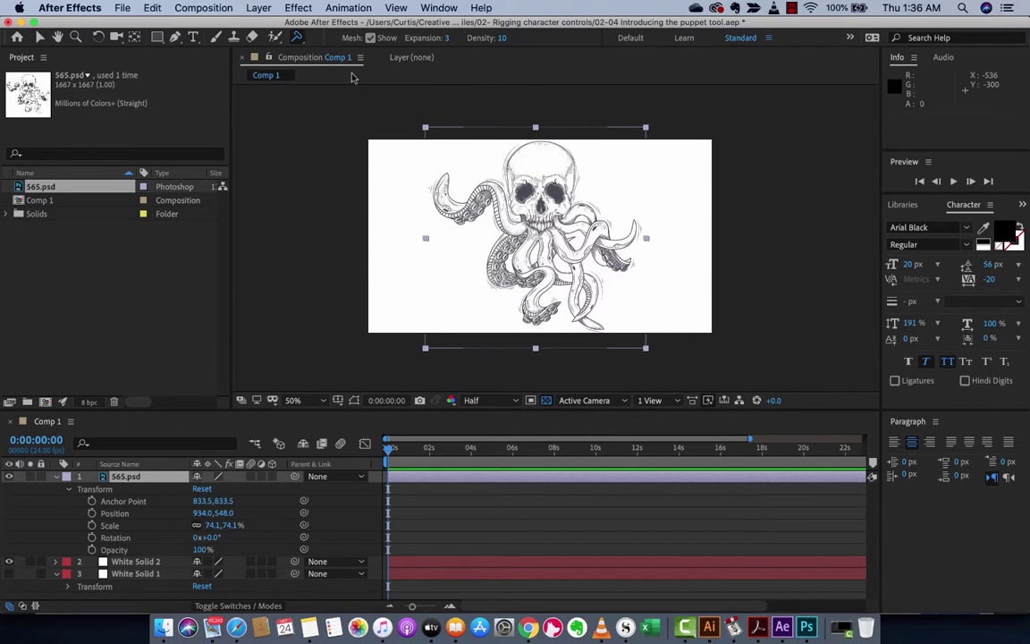
{"action": "left_click", "coordinate": [297, 38]}
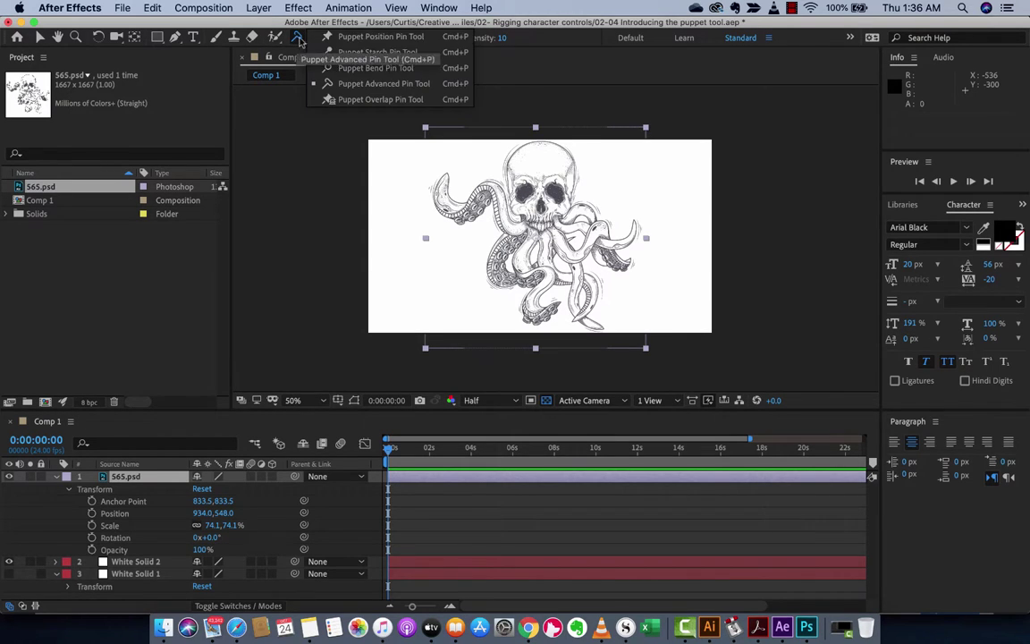
{"action": "left_click", "coordinate": [349, 84]}
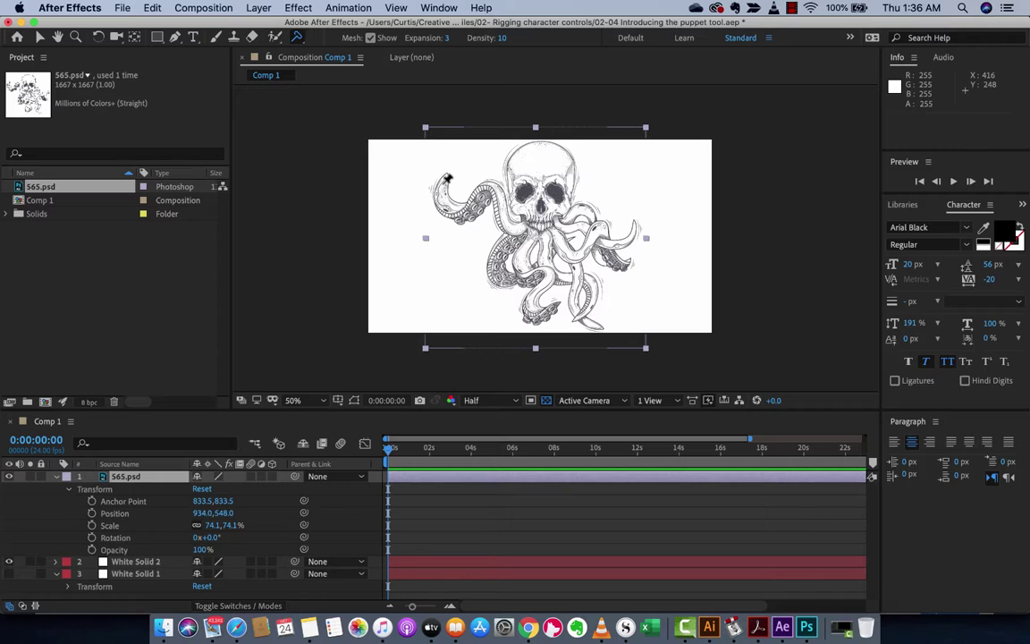
Pin the left, right and lower tentacles and the top of the skull
{"action": "left_click", "coordinate": [445, 182]}
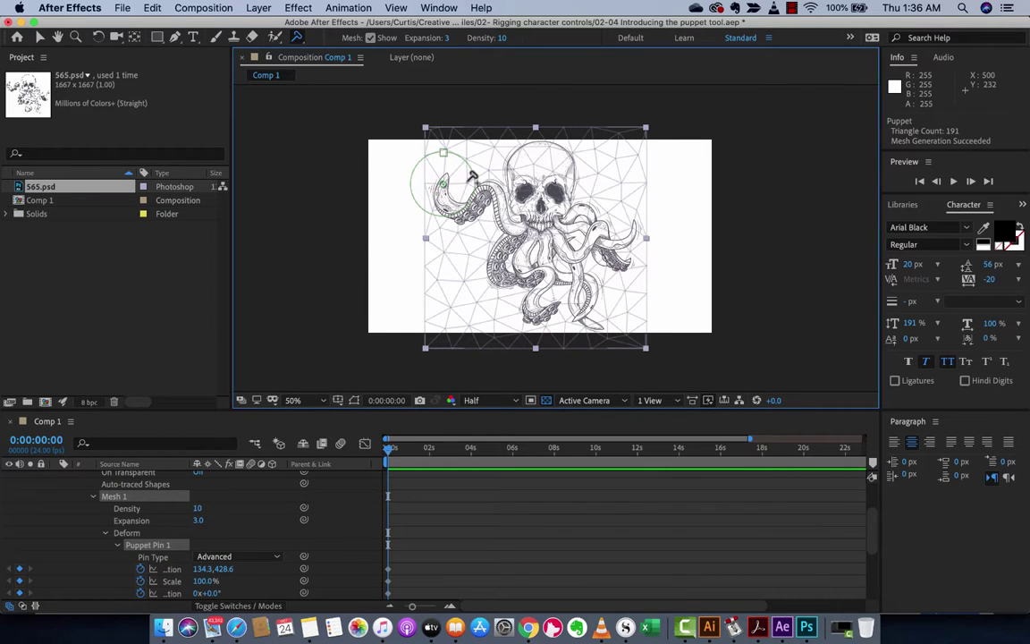
{"action": "left_click", "coordinate": [625, 265]}
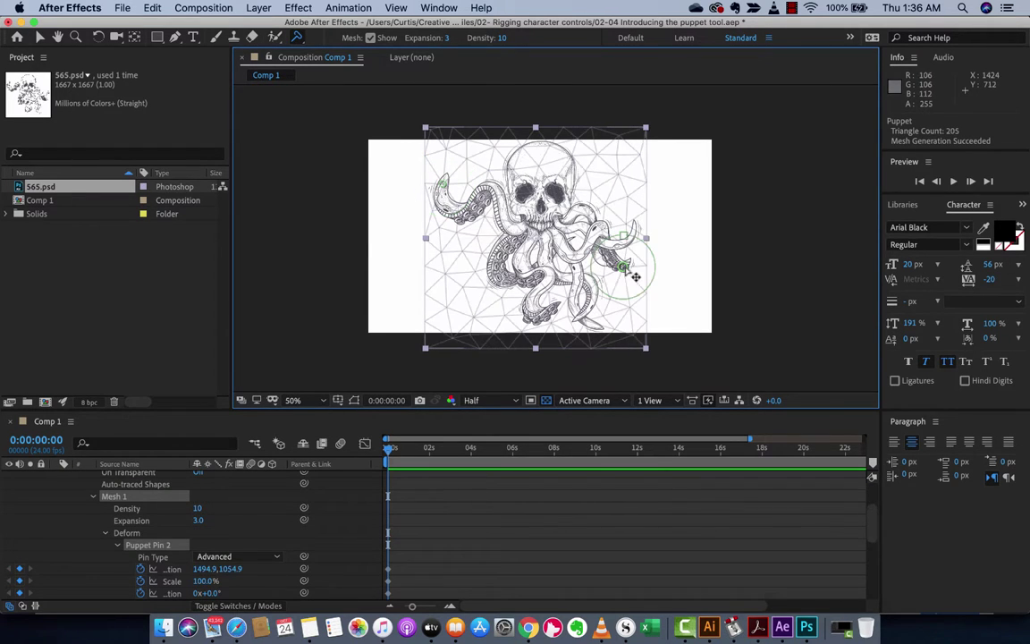
{"action": "left_click", "coordinate": [549, 310]}
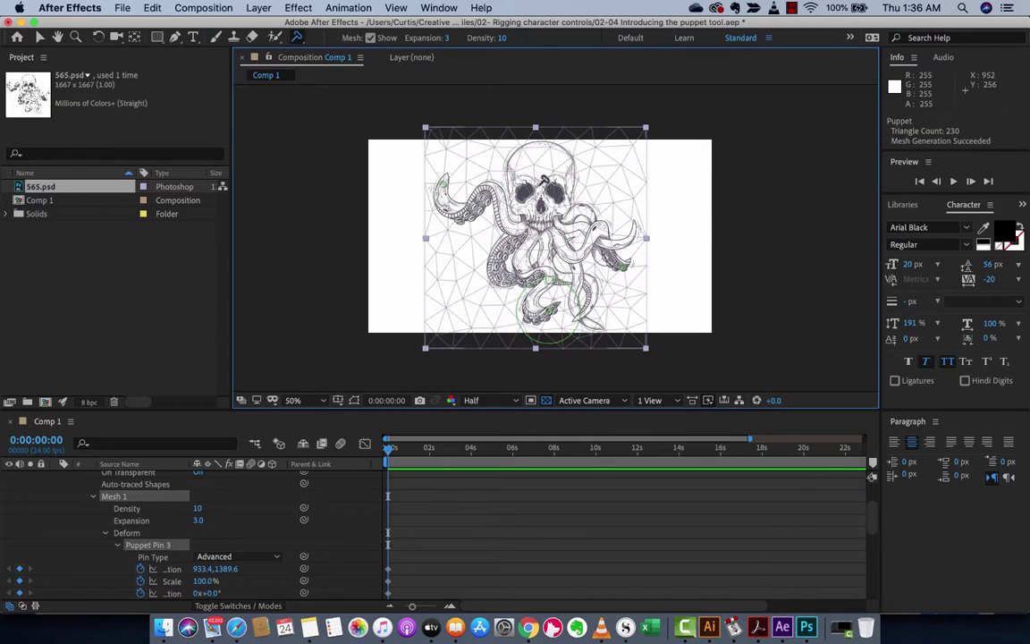
{"action": "left_click", "coordinate": [540, 181]}
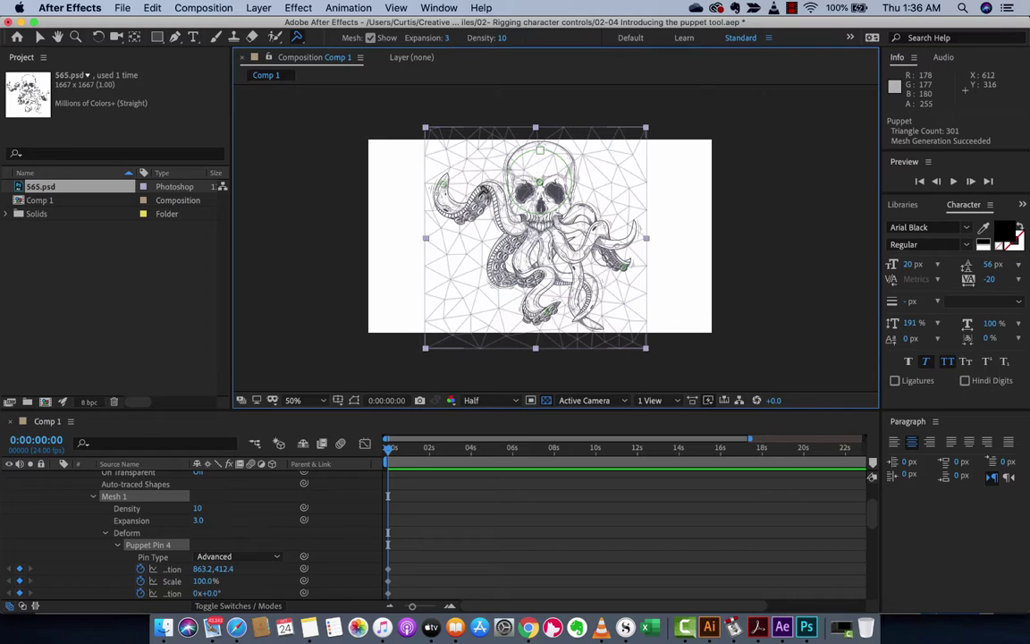
Scale Puppet Pin 1 on the left tentacle tip up to 151.6%, viewing at 50%
{"action": "key", "text": "period"}
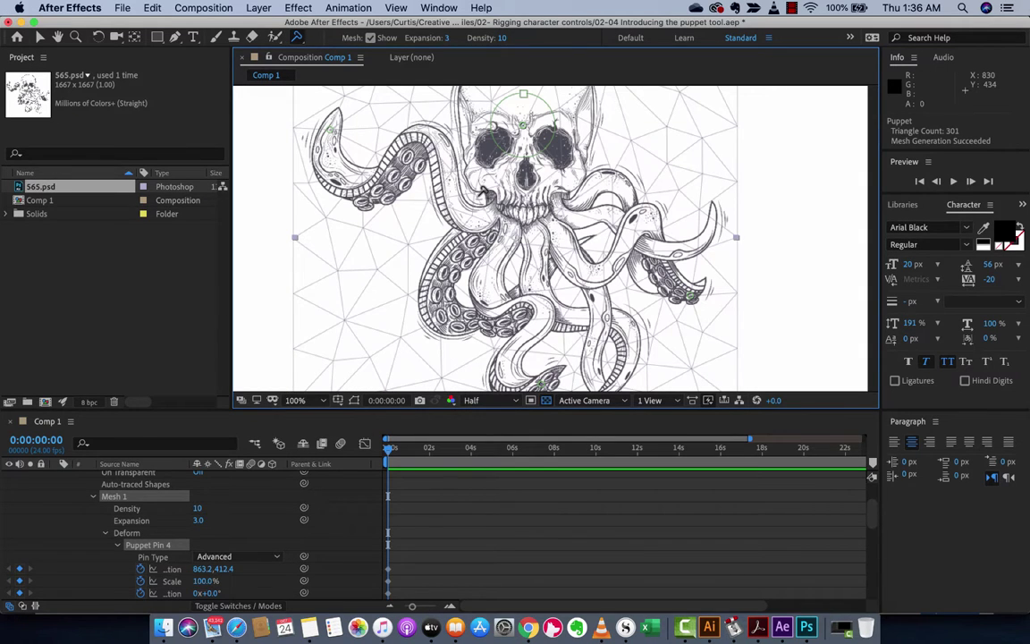
{"action": "left_click", "coordinate": [39, 37]}
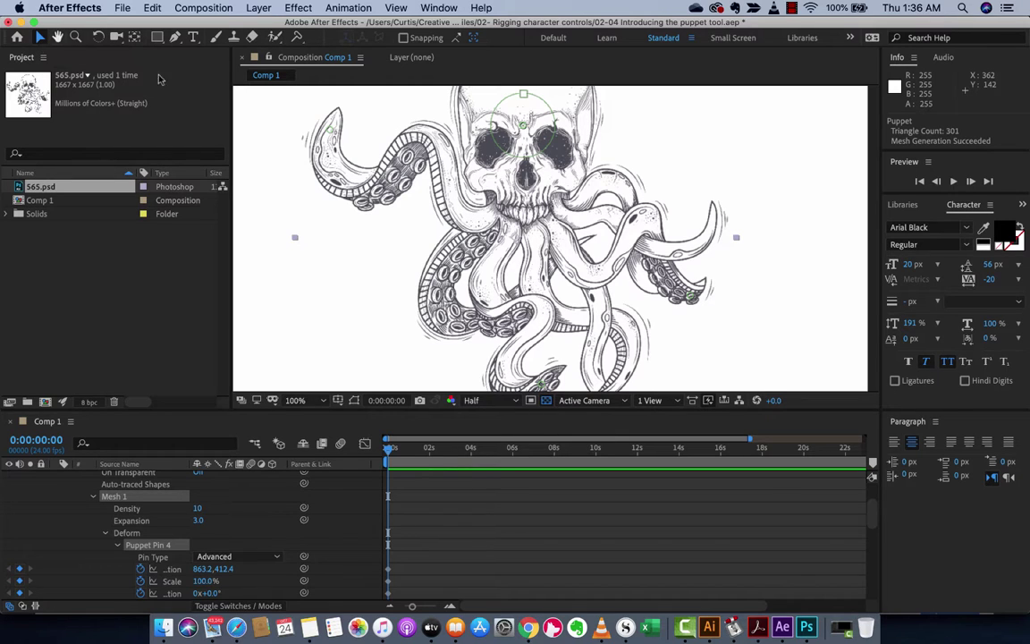
{"action": "left_click", "coordinate": [333, 131]}
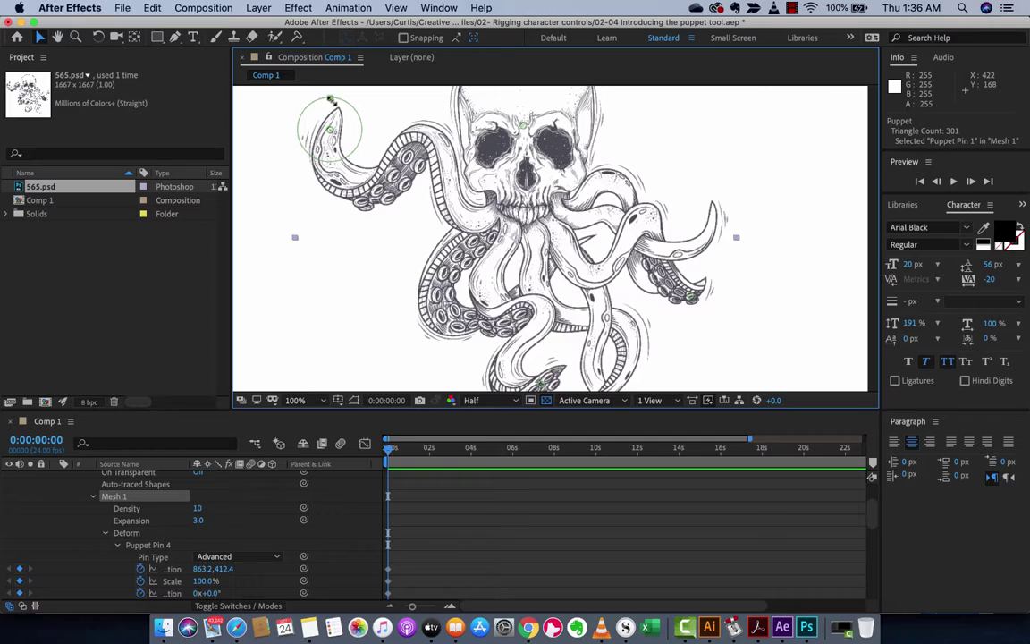
{"action": "left_click_drag", "start_coordinate": [331, 99], "coordinate": [330, 96]}
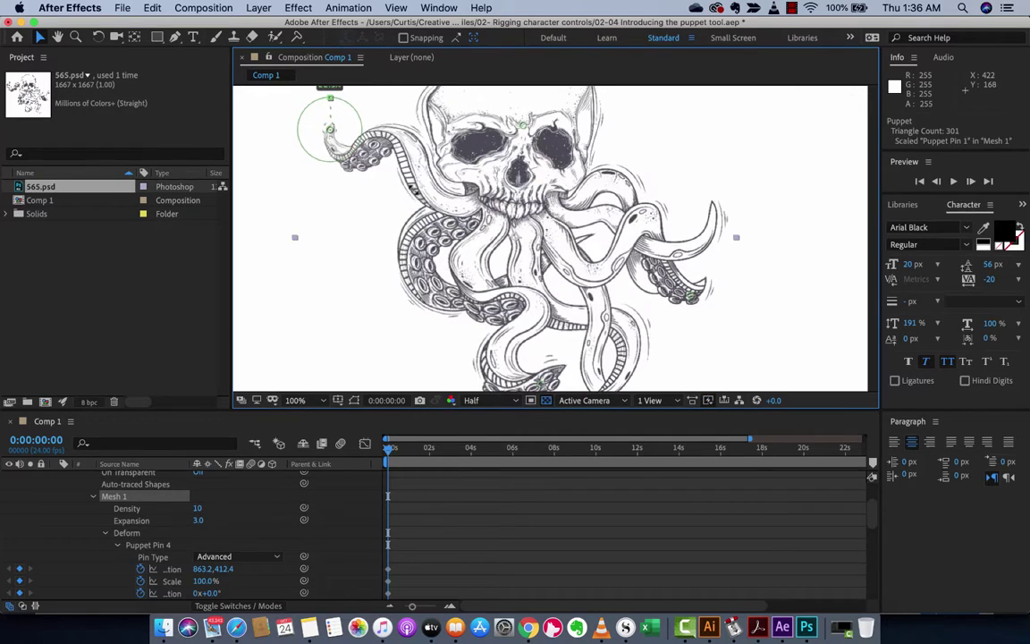
{"action": "mouse_move", "coordinate": [411, 188]}
{"action": "left_mouse_down"}
{"action": "mouse_move", "coordinate": [375, 174]}
{"action": "mouse_move", "coordinate": [404, 192]}
{"action": "left_mouse_up"}
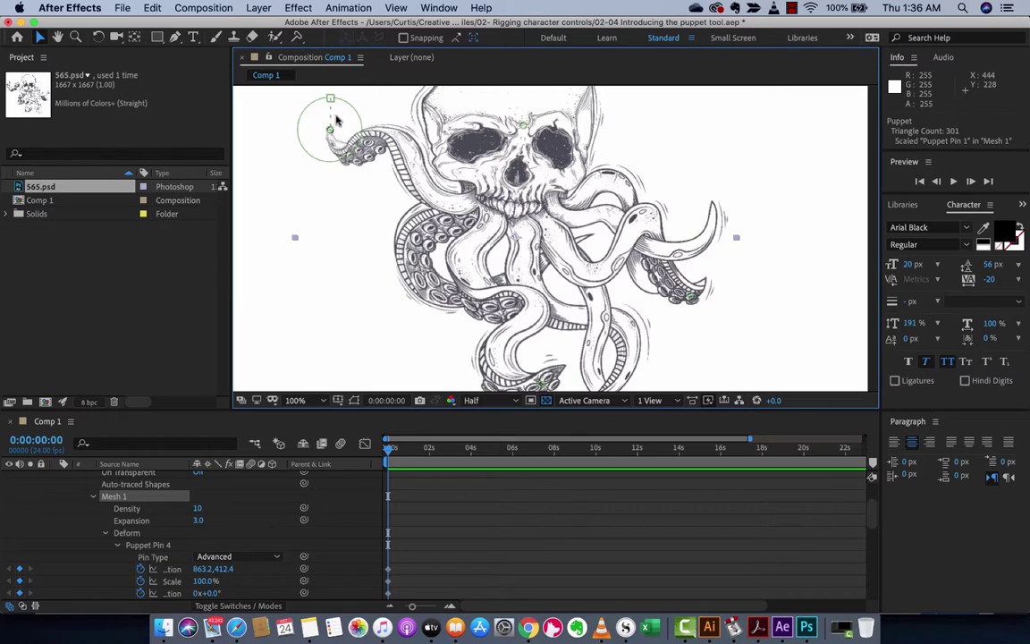
{"action": "key", "text": "super+z"}
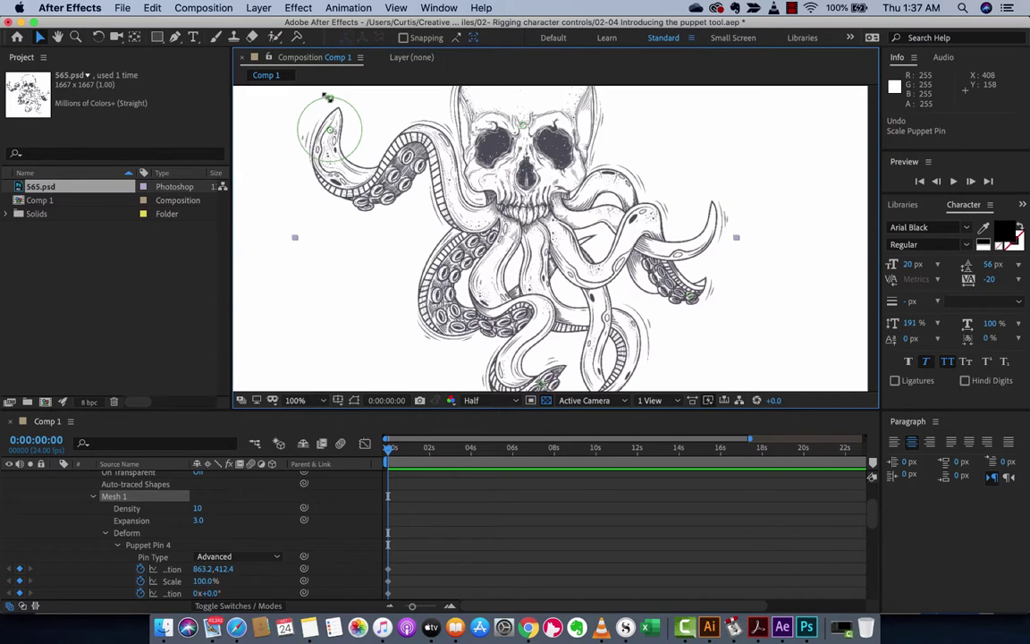
{"action": "key", "text": "comma"}
{"action": "left_click_drag", "start_coordinate": [400, 140], "coordinate": [401, 116]}
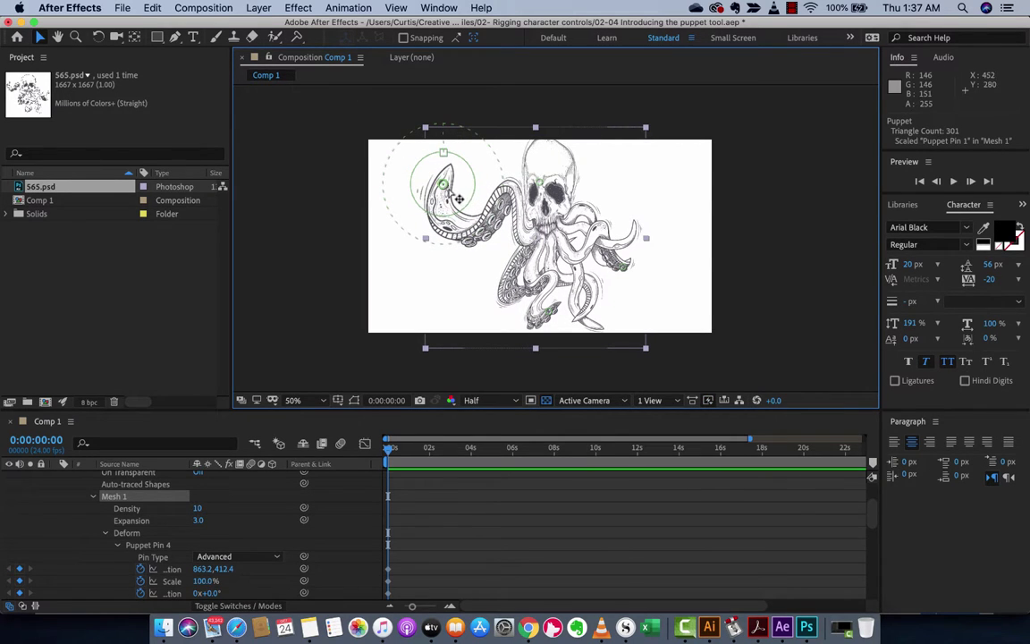
At 0:00:01:20, pull the tentacle tip right and scale Puppet Pin 1 to 186.5%
{"action": "left_click_drag", "start_coordinate": [459, 199], "coordinate": [423, 195]}
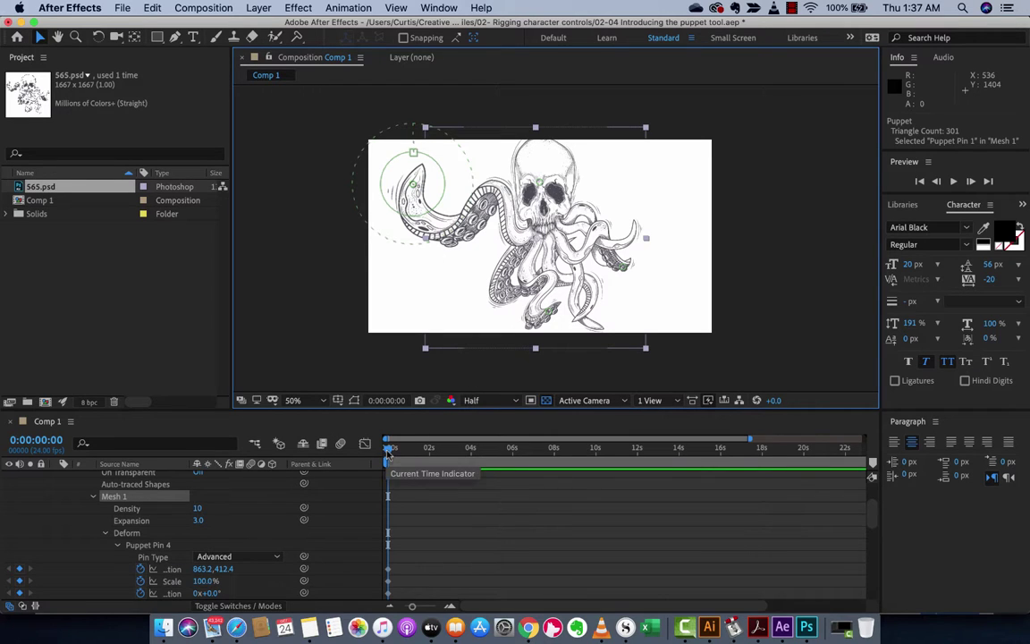
{"action": "left_click_drag", "start_coordinate": [387, 453], "coordinate": [429, 450]}
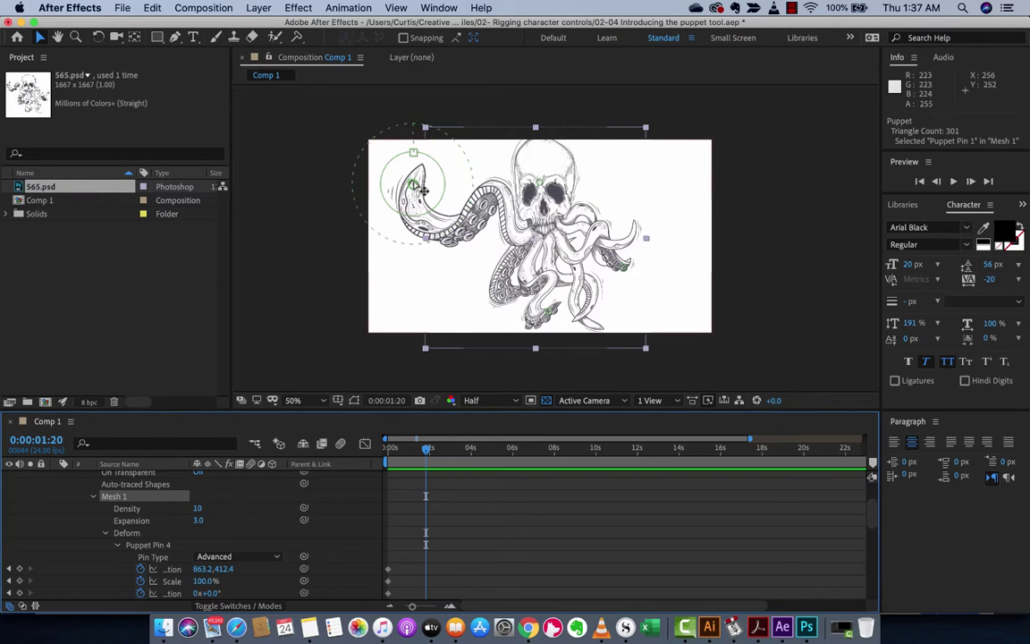
{"action": "left_click_drag", "start_coordinate": [424, 191], "coordinate": [456, 194]}
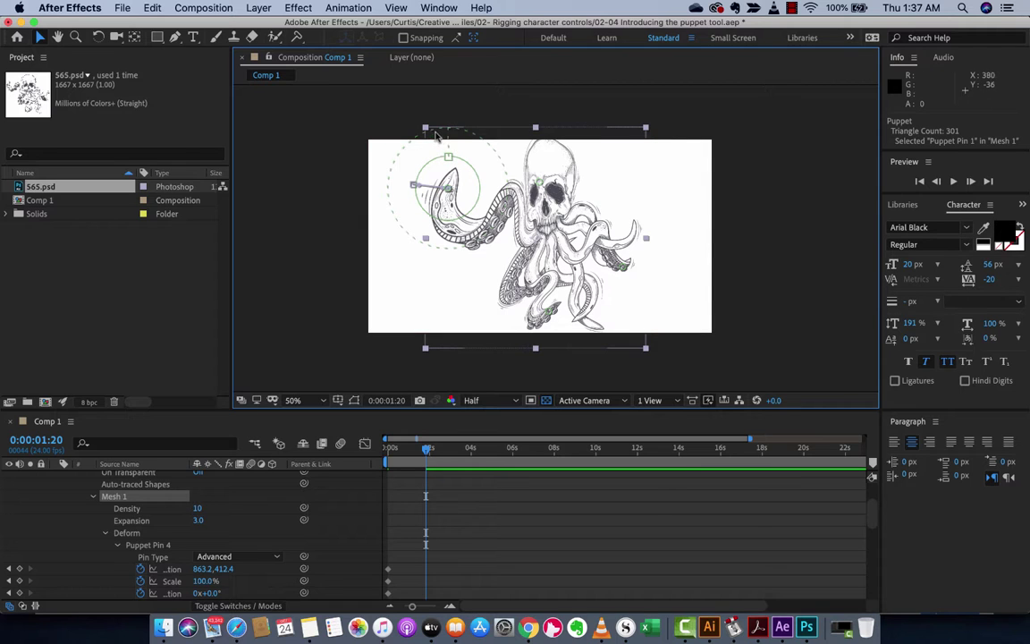
{"action": "left_click_drag", "start_coordinate": [443, 147], "coordinate": [403, 235]}
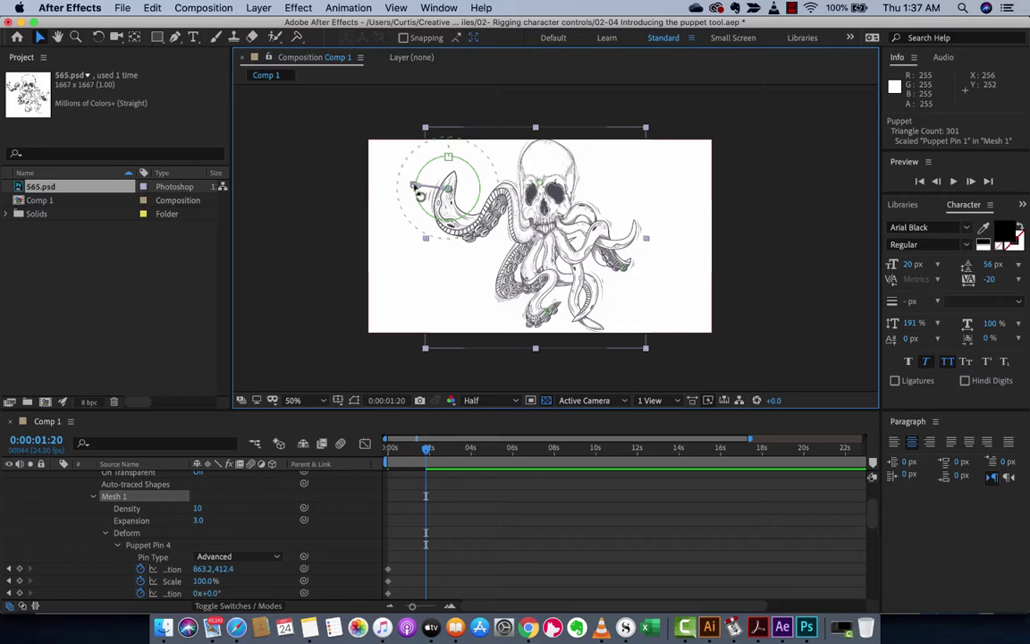
Rotate the tentacle tip about 38° and shift skull Pin 4 to 998.2, 552.7
{"action": "mouse_move", "coordinate": [419, 190]}
{"action": "left_mouse_down"}
{"action": "mouse_move", "coordinate": [421, 170]}
{"action": "mouse_move", "coordinate": [412, 186]}
{"action": "mouse_move", "coordinate": [424, 211]}
{"action": "mouse_move", "coordinate": [417, 187]}
{"action": "left_mouse_up"}
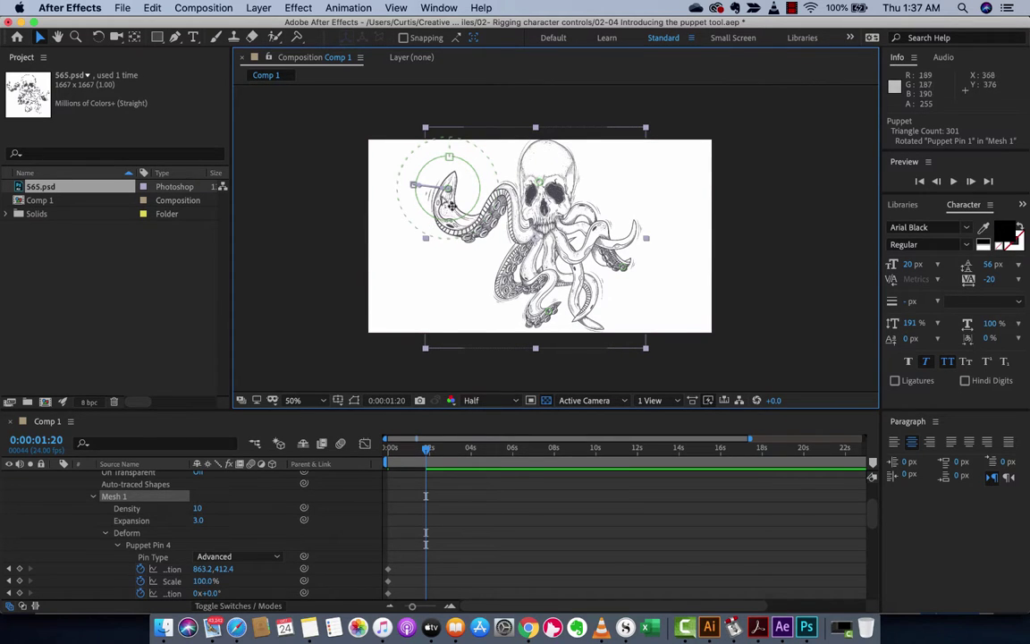
{"action": "mouse_move", "coordinate": [414, 189]}
{"action": "left_mouse_down"}
{"action": "mouse_move", "coordinate": [425, 215]}
{"action": "mouse_move", "coordinate": [418, 203]}
{"action": "left_mouse_up"}
{"action": "left_click_drag", "start_coordinate": [538, 184], "coordinate": [623, 195]}
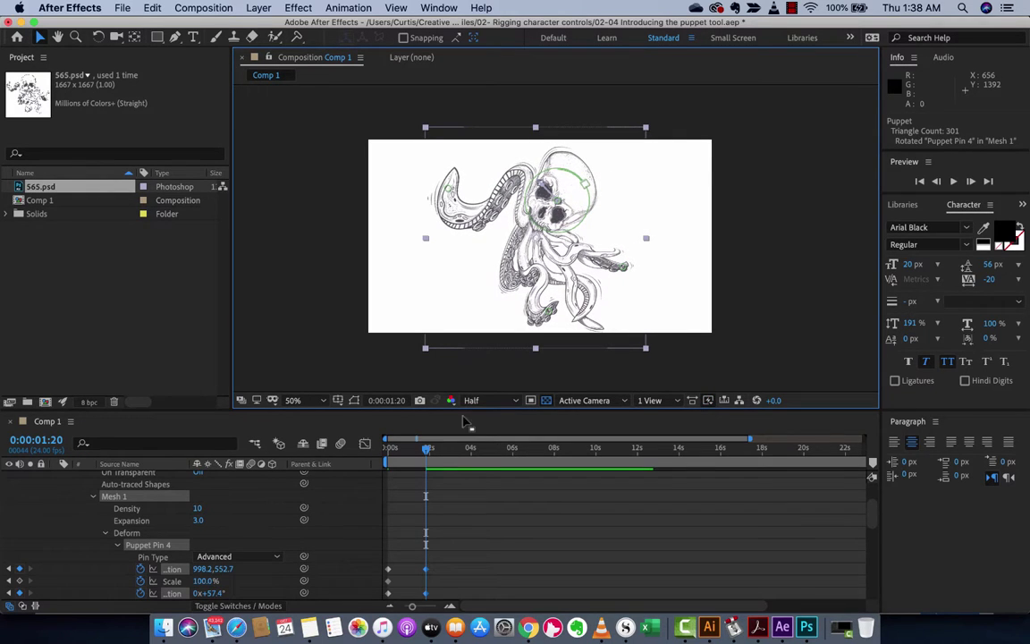
At 0:00:04:03, drag skull Puppet Pin 4 up and to the right
{"action": "left_click", "coordinate": [462, 451]}
{"action": "left_click_drag", "start_coordinate": [464, 457], "coordinate": [473, 450]}
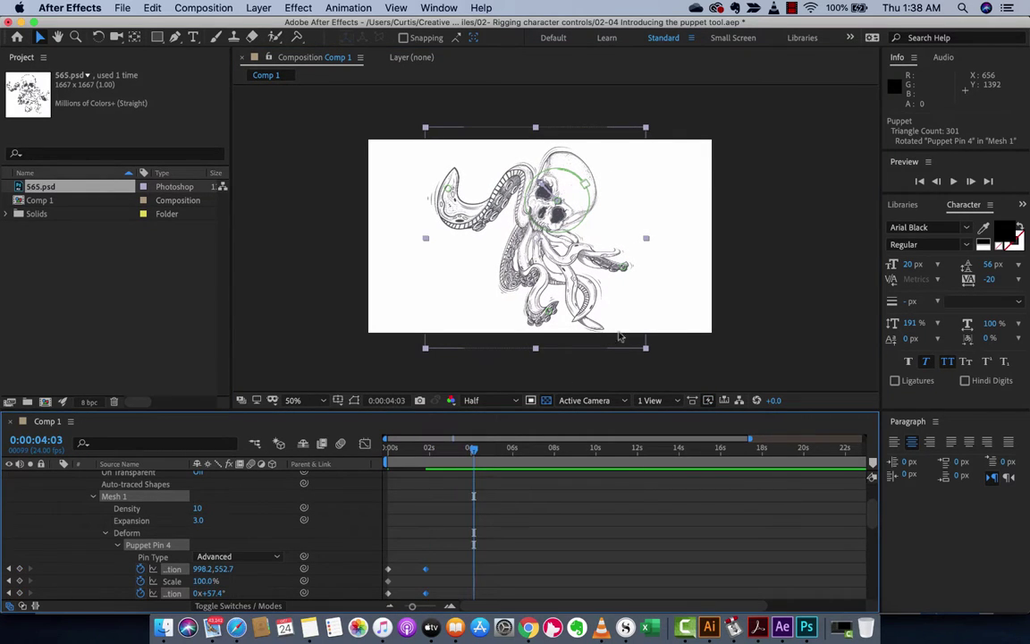
{"action": "left_click_drag", "start_coordinate": [567, 210], "coordinate": [576, 149]}
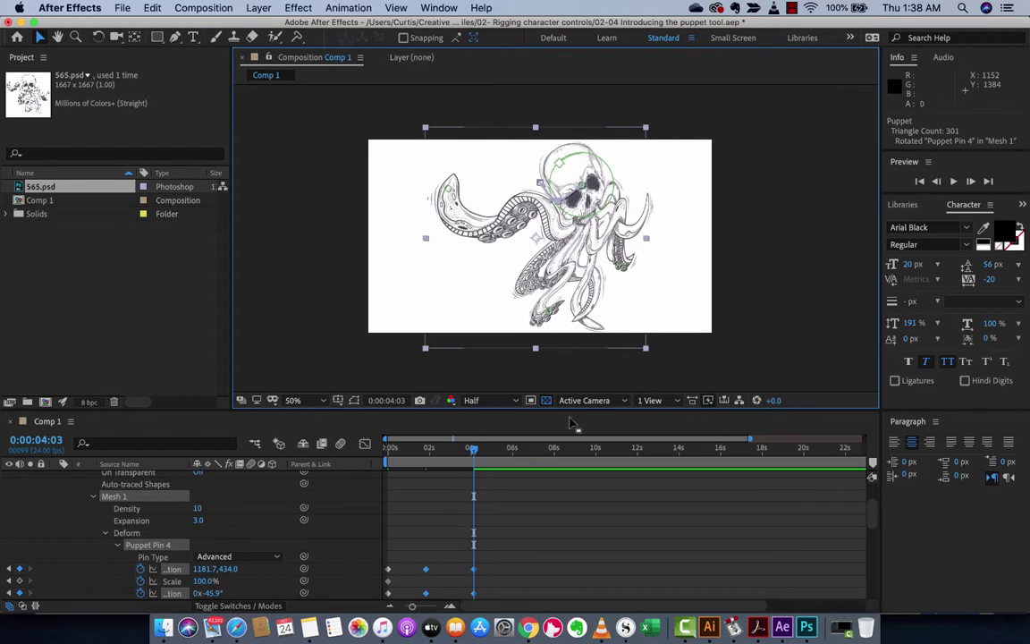
Preview the octopus animation from the start, then return to frame zero
{"action": "key", "text": "Home"}
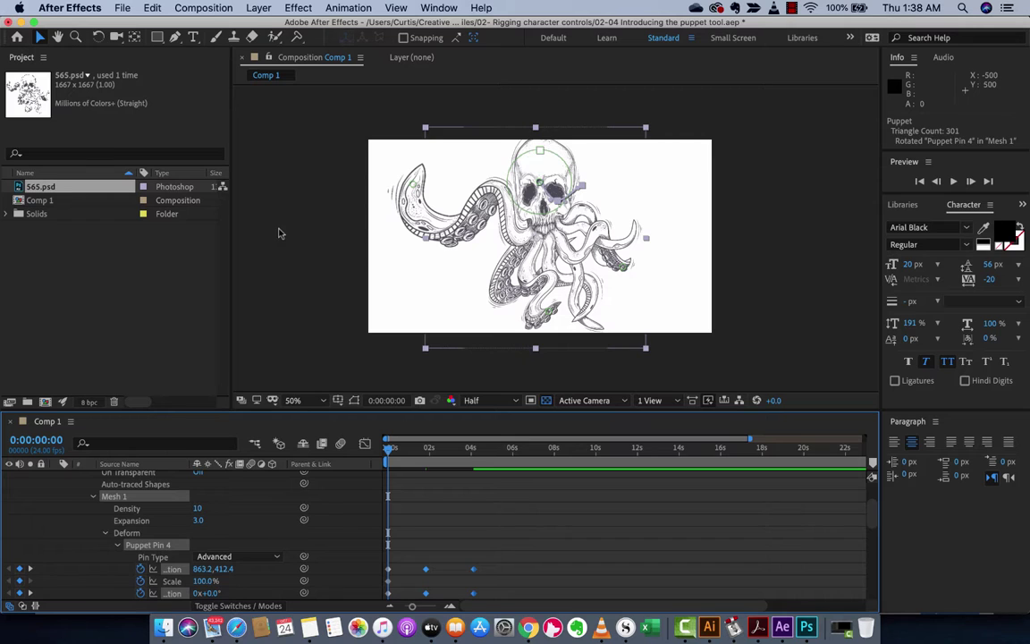
{"action": "left_click", "coordinate": [386, 379]}
{"action": "key", "text": "space"}
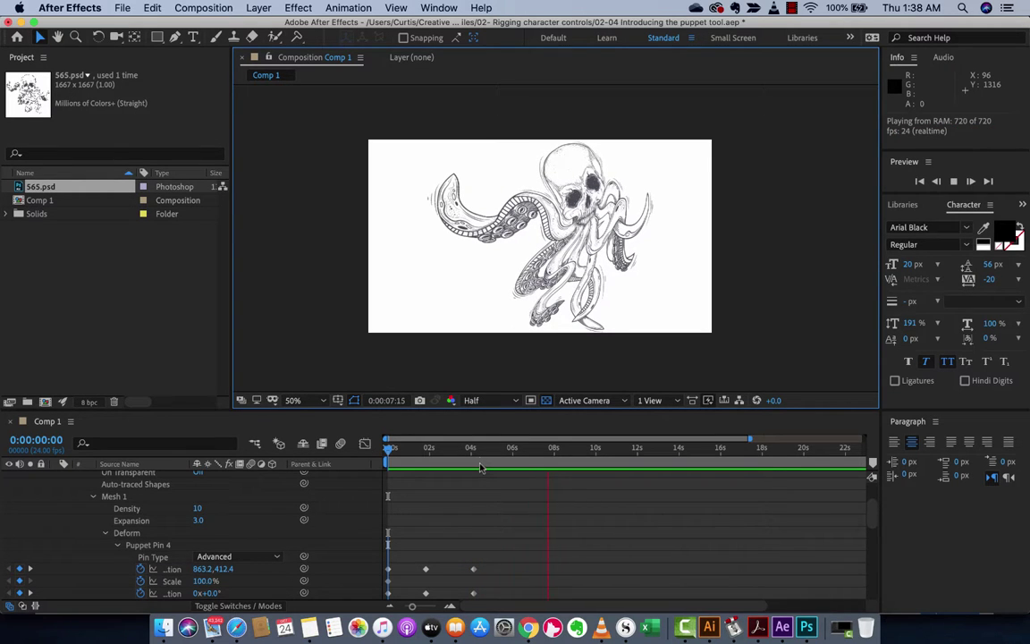
{"action": "left_click_drag", "start_coordinate": [480, 468], "coordinate": [387, 467]}
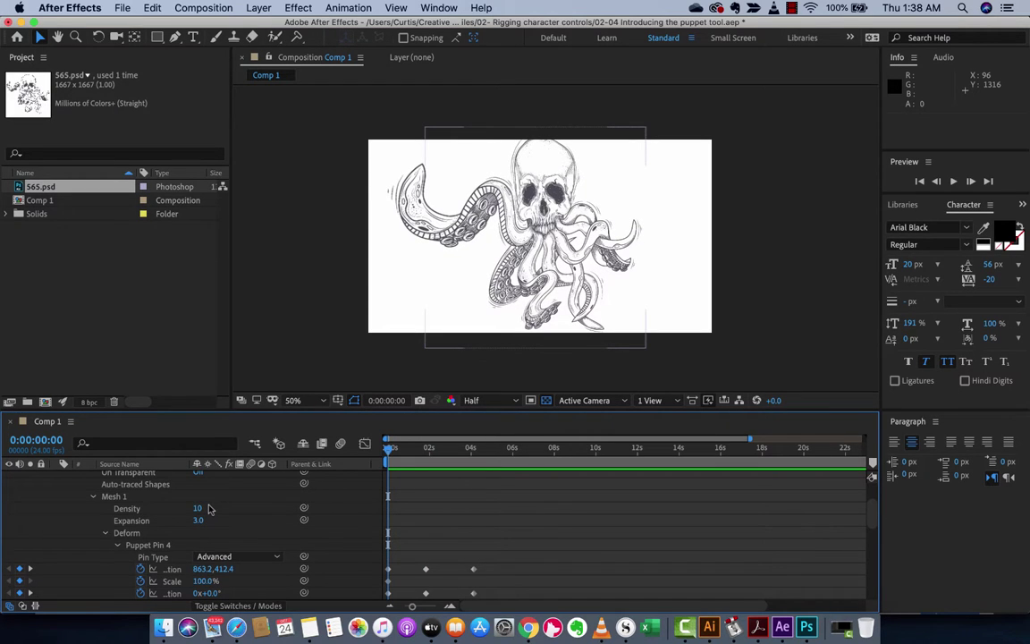
{"action": "scroll", "coordinate": [209, 509], "scroll_direction": "up", "scroll_amount": 1}
{"action": "scroll", "coordinate": [151, 519], "scroll_direction": "up", "scroll_amount": 2}
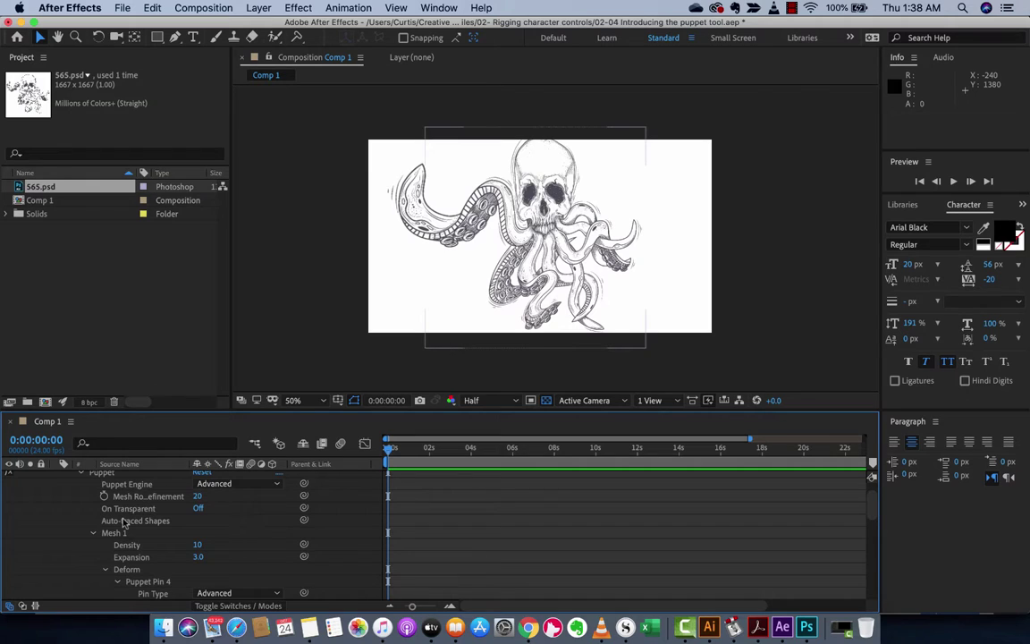
{"action": "scroll", "coordinate": [124, 523], "scroll_direction": "up", "scroll_amount": 3}
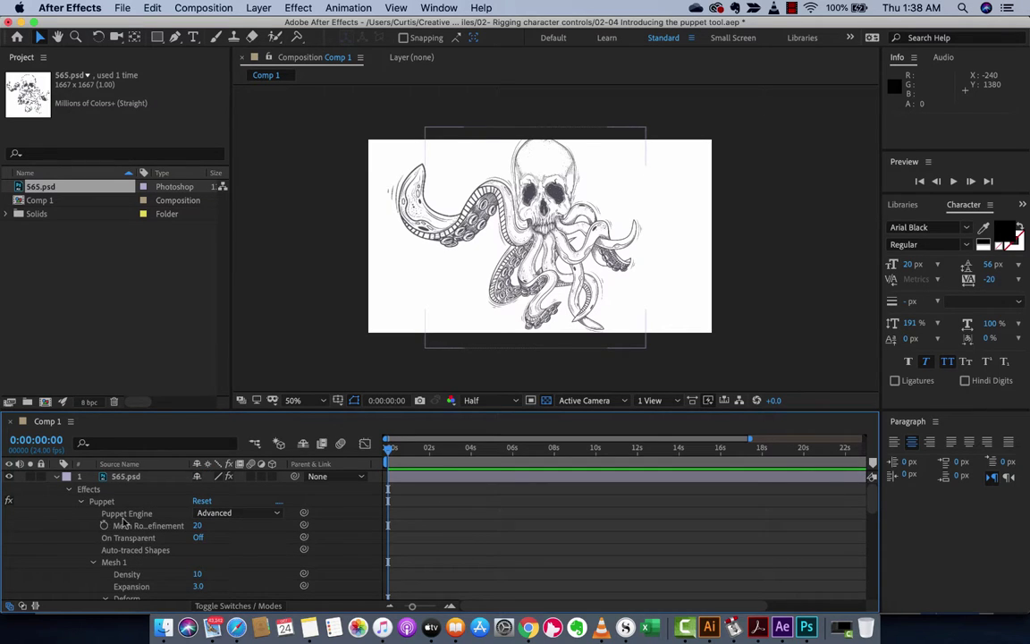
Delete the existing Puppet effect from 565.psd and pick the Puppet Advanced Pin Tool
{"action": "left_click", "coordinate": [103, 505]}
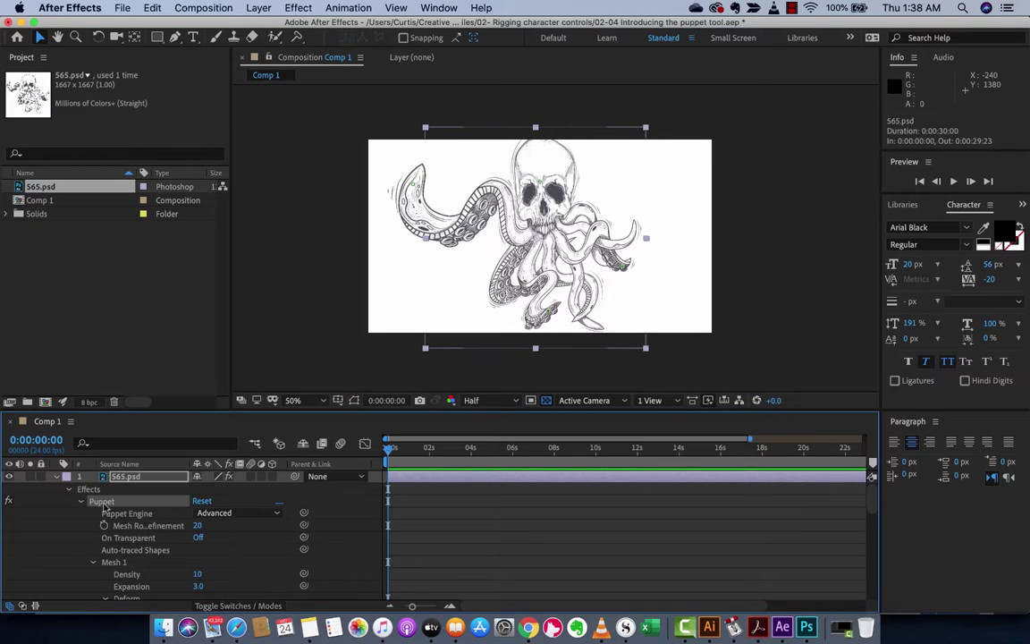
{"action": "key", "text": "Delete"}
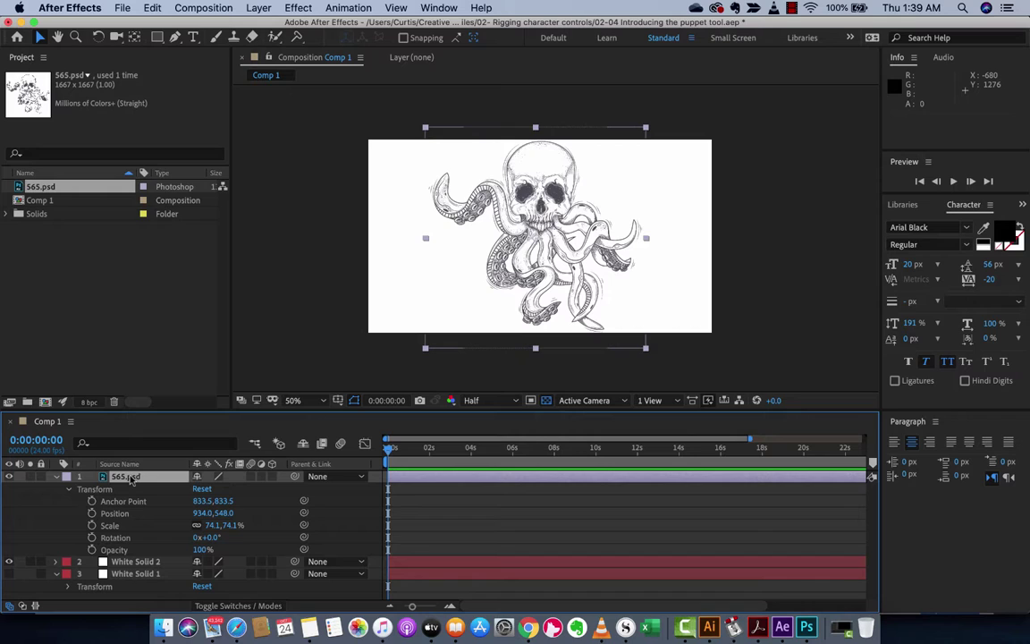
{"action": "left_click", "coordinate": [130, 480]}
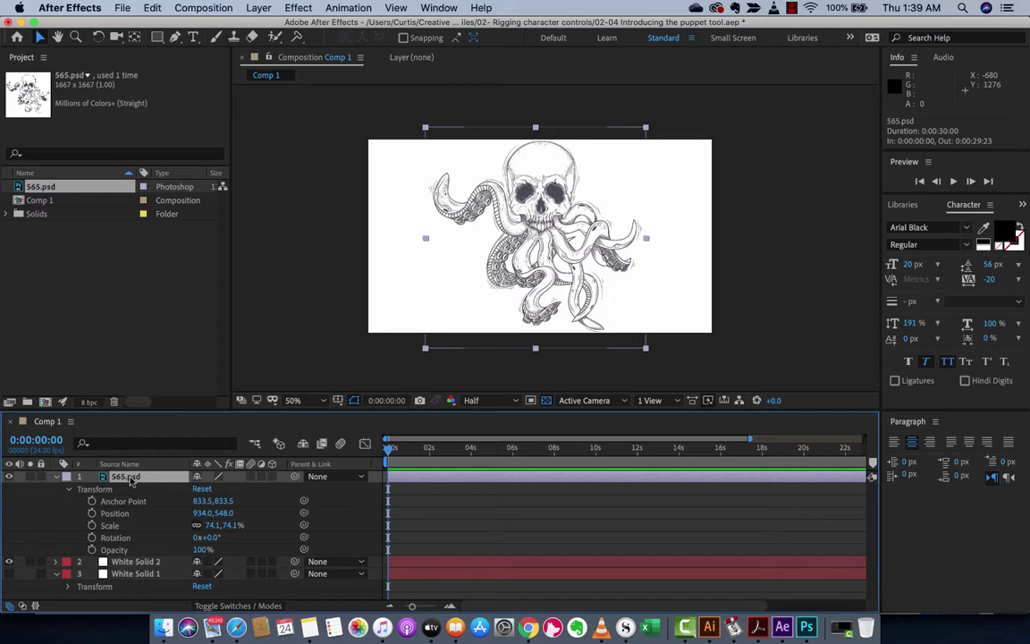
{"action": "left_click", "coordinate": [276, 43]}
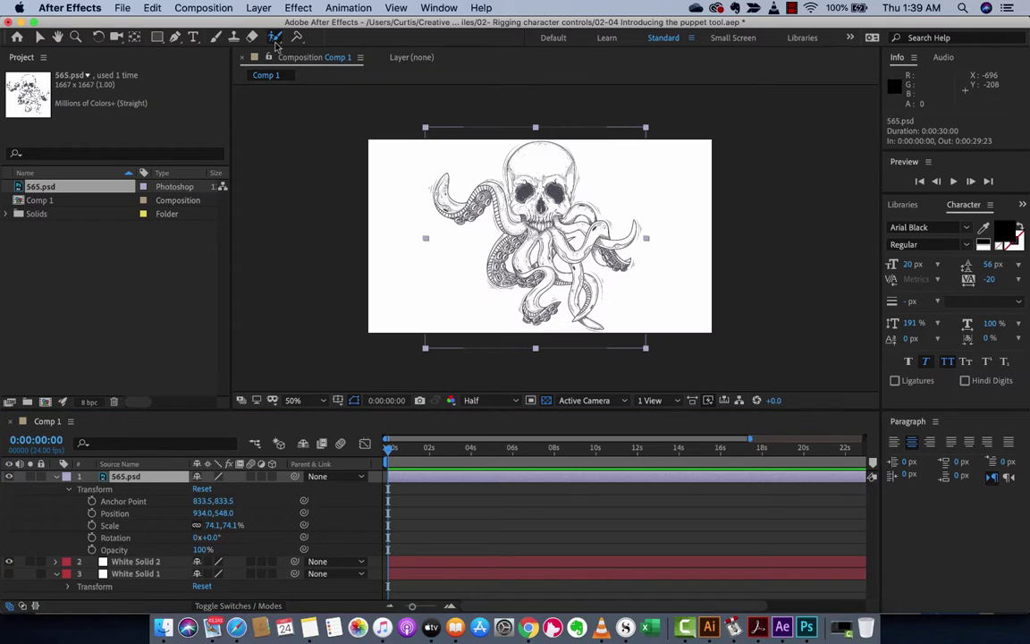
{"action": "left_click", "coordinate": [298, 37]}
{"action": "left_click_drag", "start_coordinate": [298, 37], "coordinate": [339, 87]}
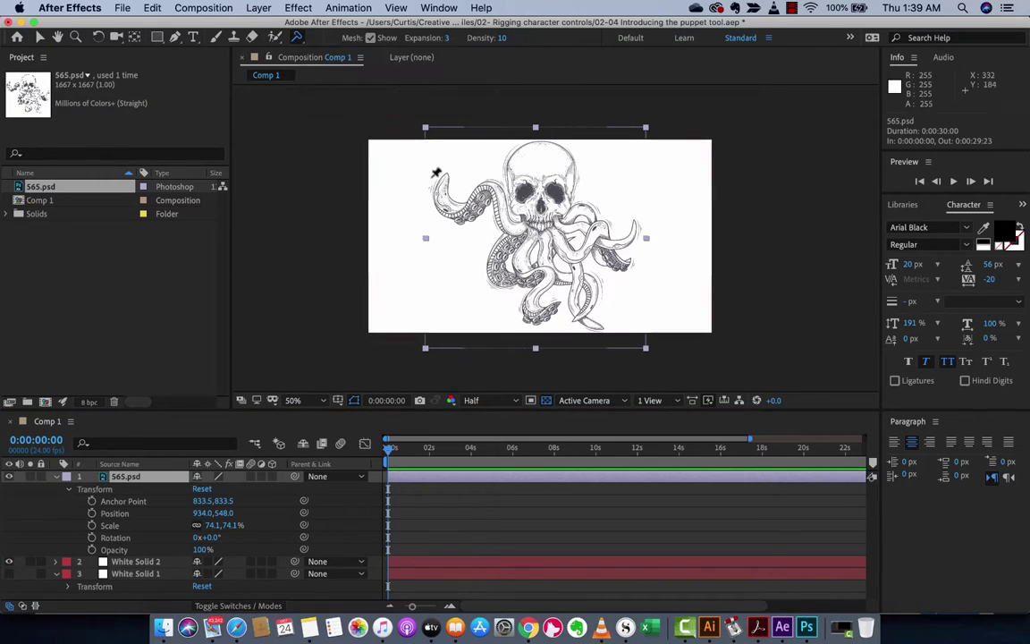
Place advanced pins on the left tentacle tip, skull, lower tentacle and right tentacle
{"action": "left_click", "coordinate": [440, 186]}
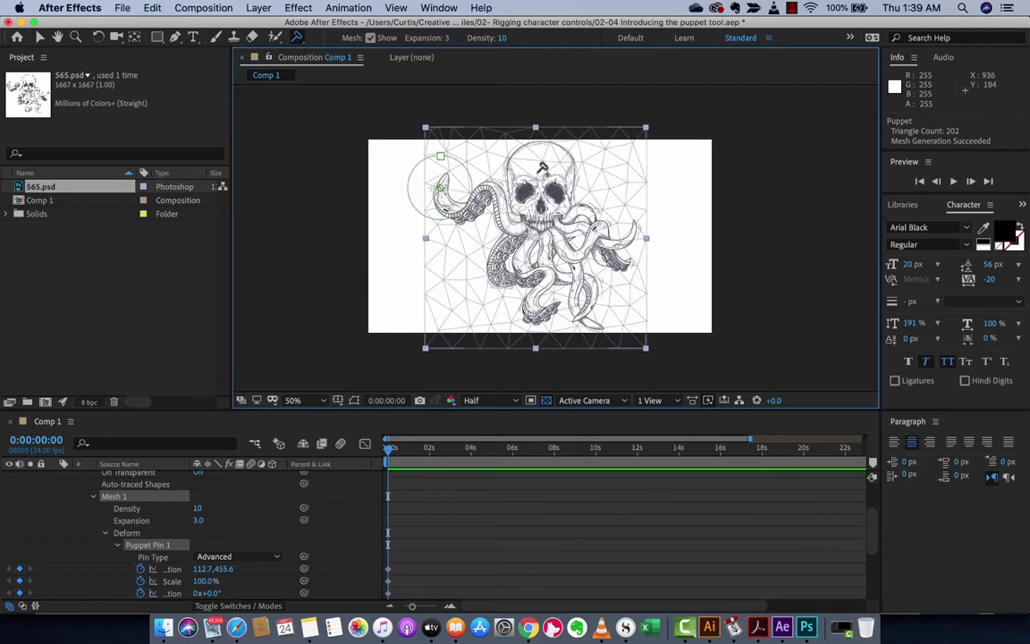
{"action": "left_click", "coordinate": [542, 179]}
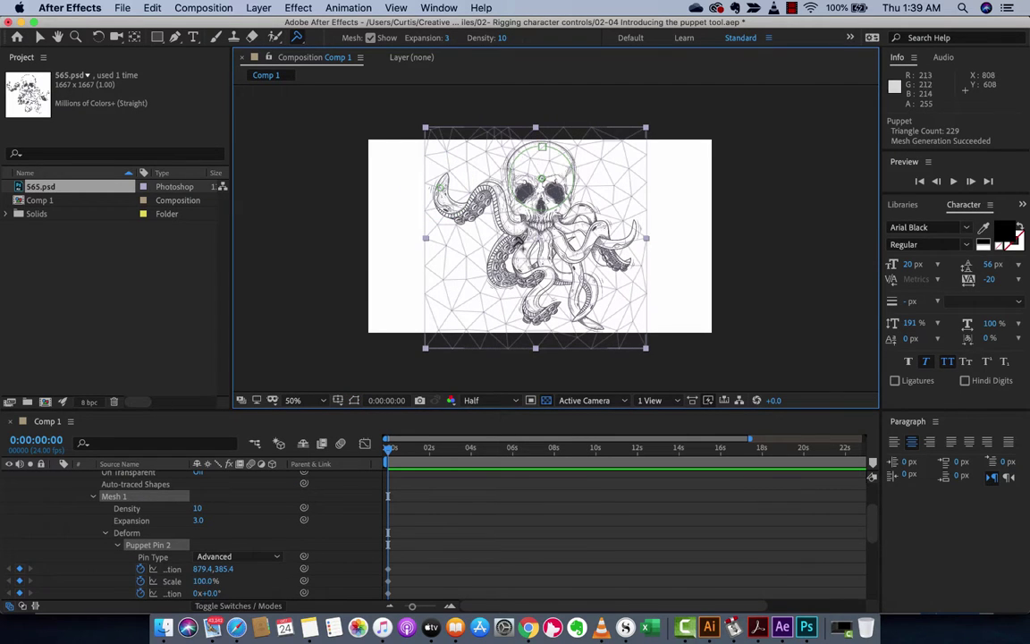
{"action": "left_click", "coordinate": [537, 315]}
{"action": "left_click_drag", "start_coordinate": [596, 300], "coordinate": [622, 268]}
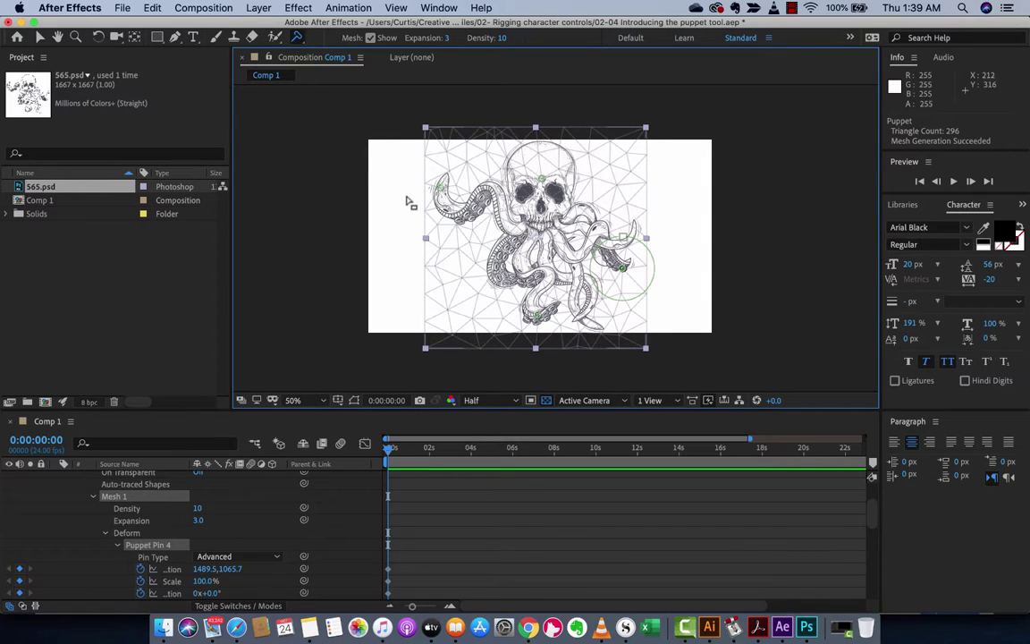
{"action": "left_click", "coordinate": [42, 37]}
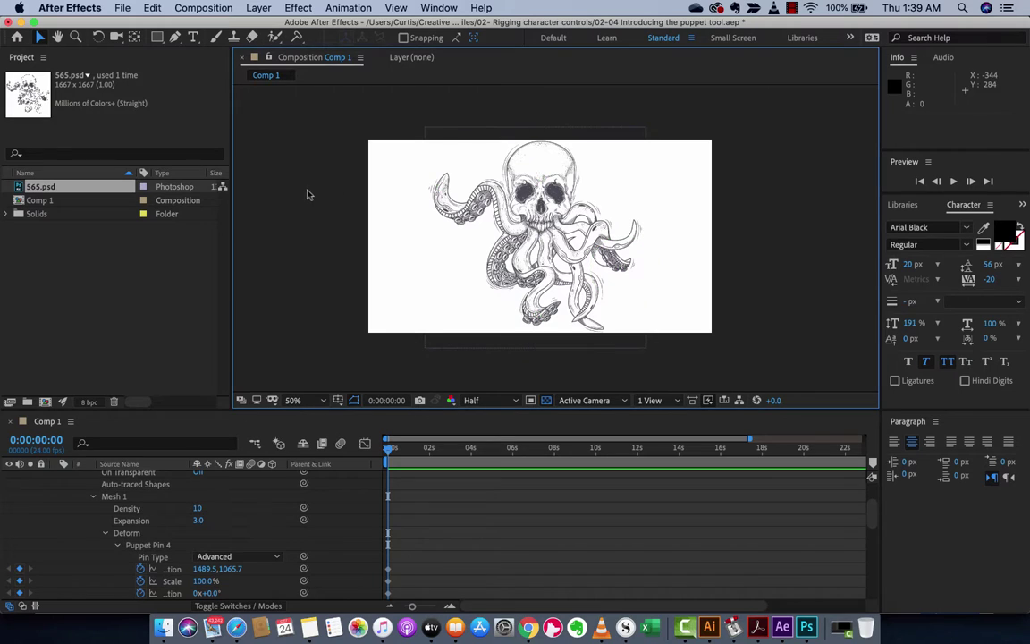
Select 565.psd, zoom to 100%, and show the list of puppet pin types
{"action": "left_click", "coordinate": [276, 36]}
{"action": "scroll", "coordinate": [152, 484], "scroll_direction": "up", "scroll_amount": 3}
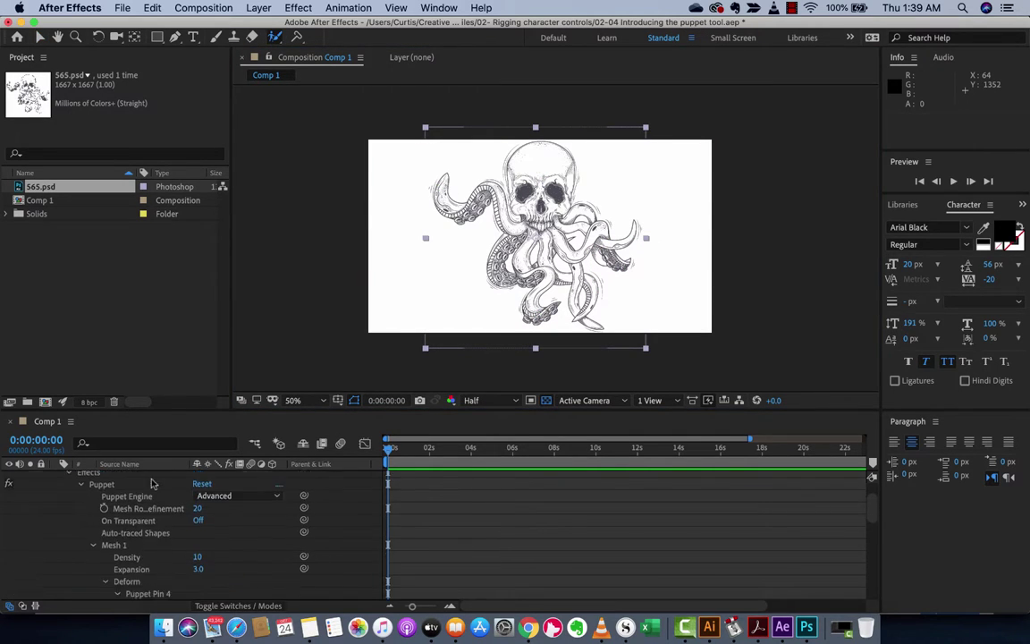
{"action": "scroll", "coordinate": [152, 483], "scroll_direction": "up", "scroll_amount": 1}
{"action": "left_click", "coordinate": [125, 475]}
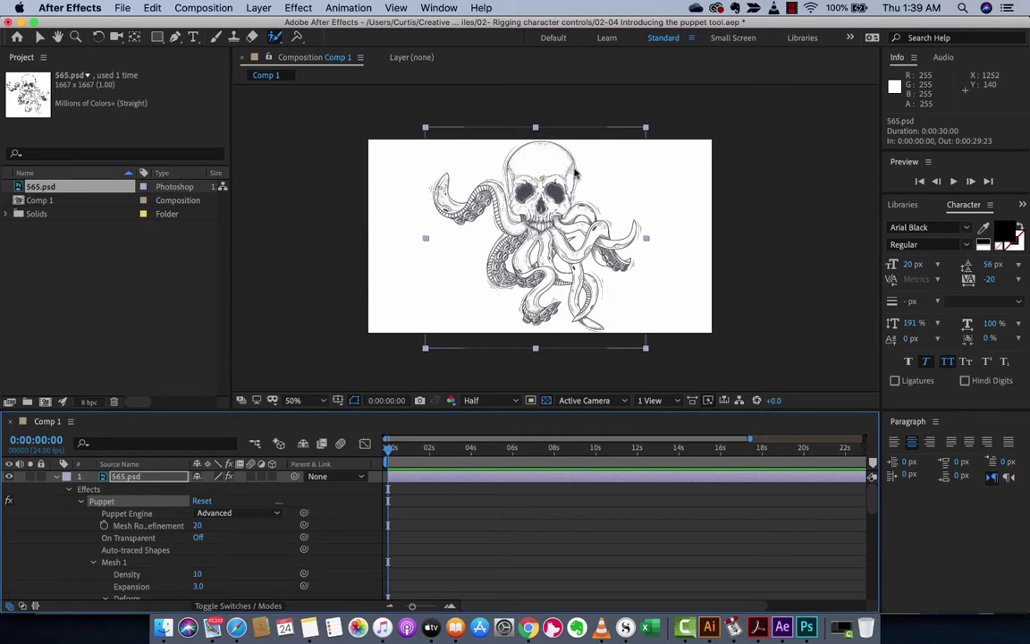
{"action": "key", "text": "period"}
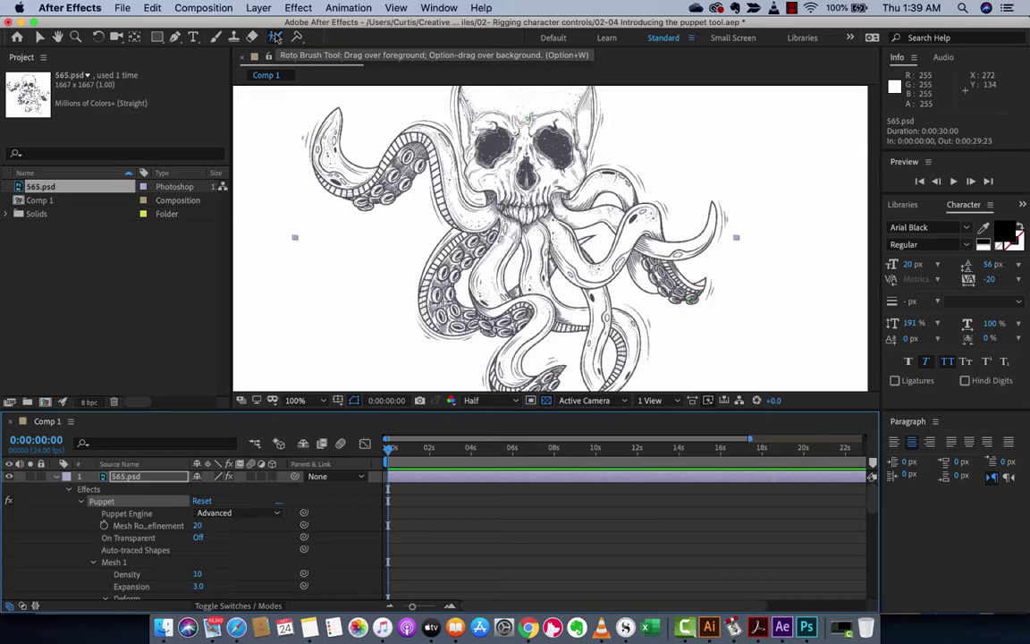
{"action": "left_click", "coordinate": [276, 38]}
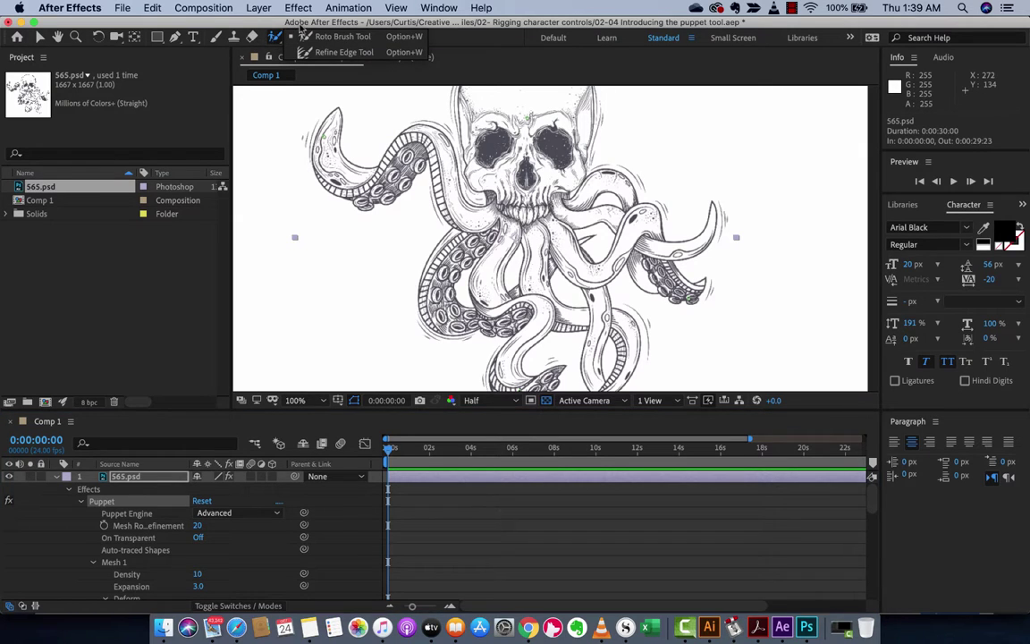
{"action": "left_click", "coordinate": [467, 46]}
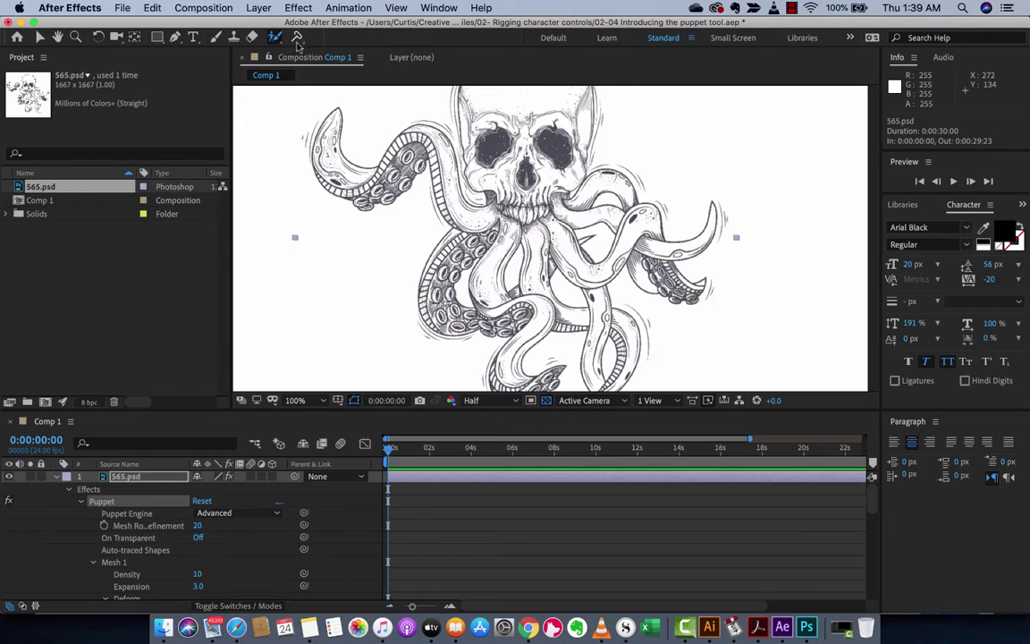
{"action": "left_click", "coordinate": [298, 40]}
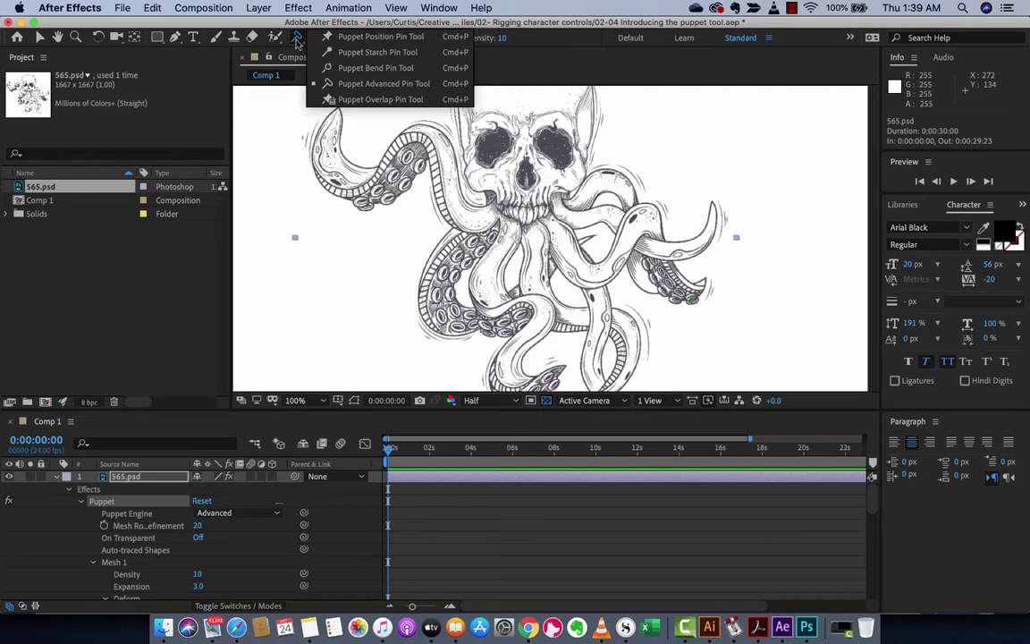
Add a chain of starch pins along the upper-left tentacle up toward the skull
{"action": "left_click", "coordinate": [355, 54]}
{"action": "left_click", "coordinate": [340, 139]}
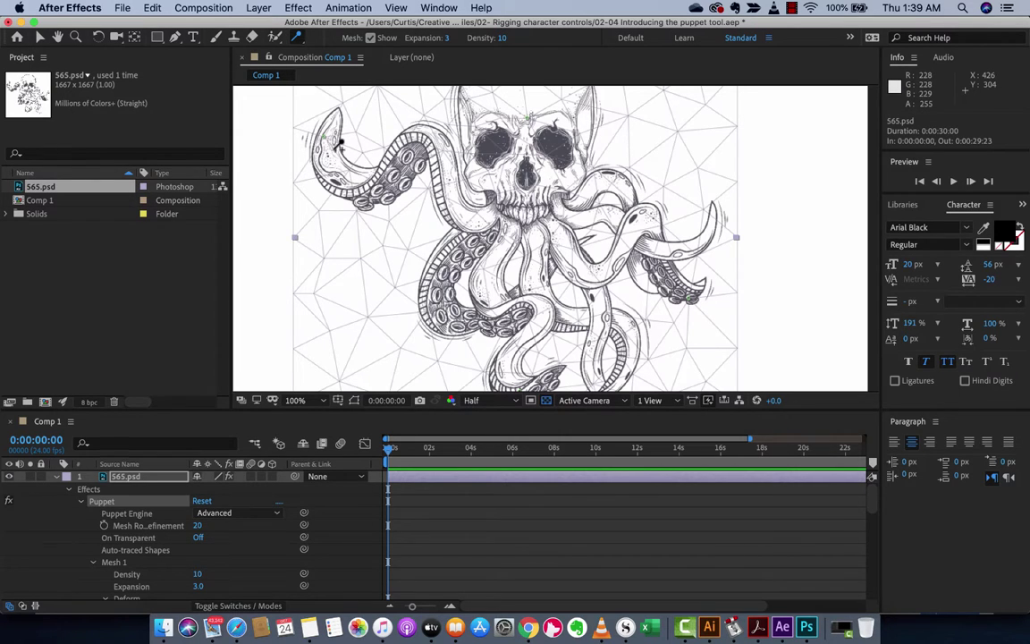
{"action": "left_click", "coordinate": [335, 151]}
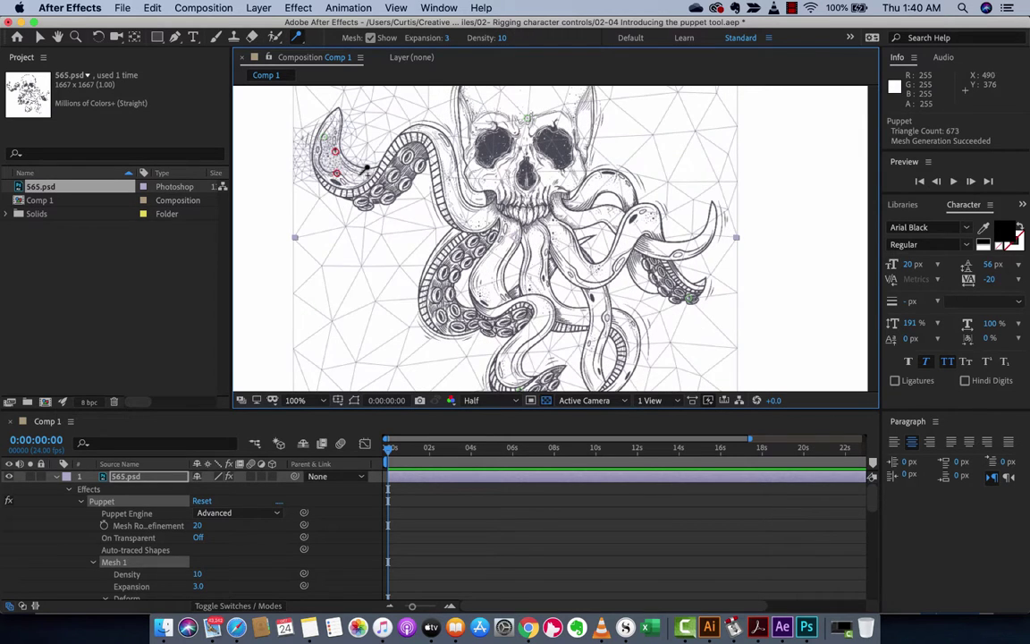
{"action": "left_click", "coordinate": [416, 128]}
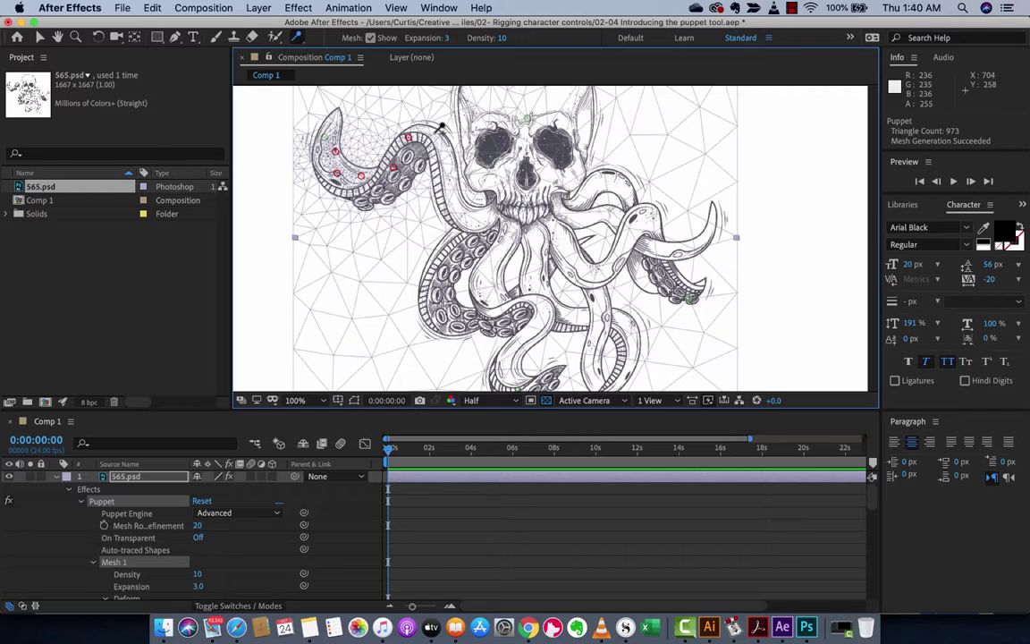
{"action": "left_click", "coordinate": [406, 136]}
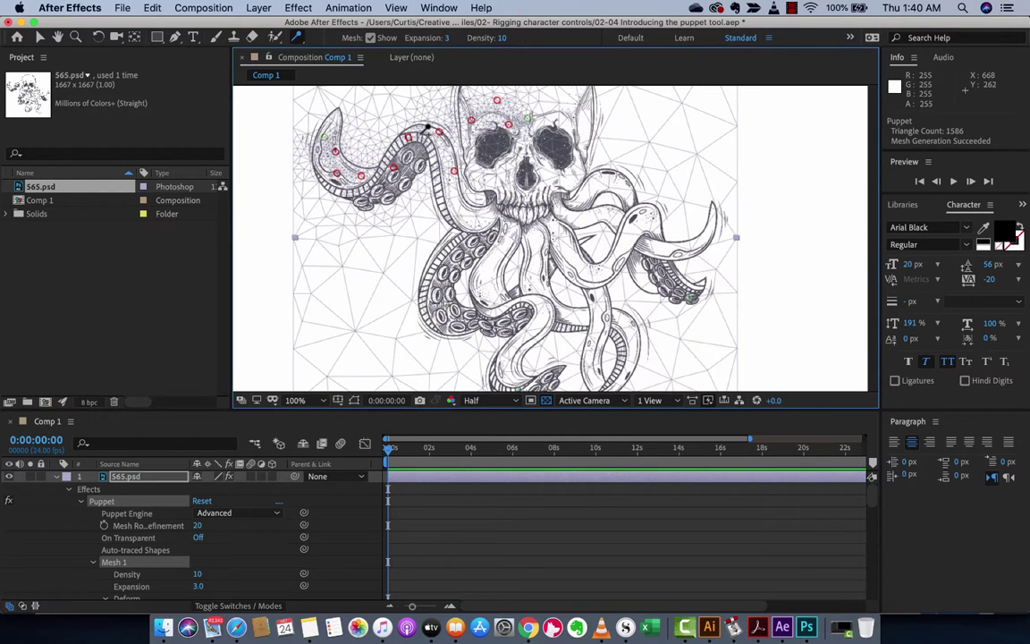
{"action": "left_click_drag", "start_coordinate": [336, 173], "coordinate": [357, 198]}
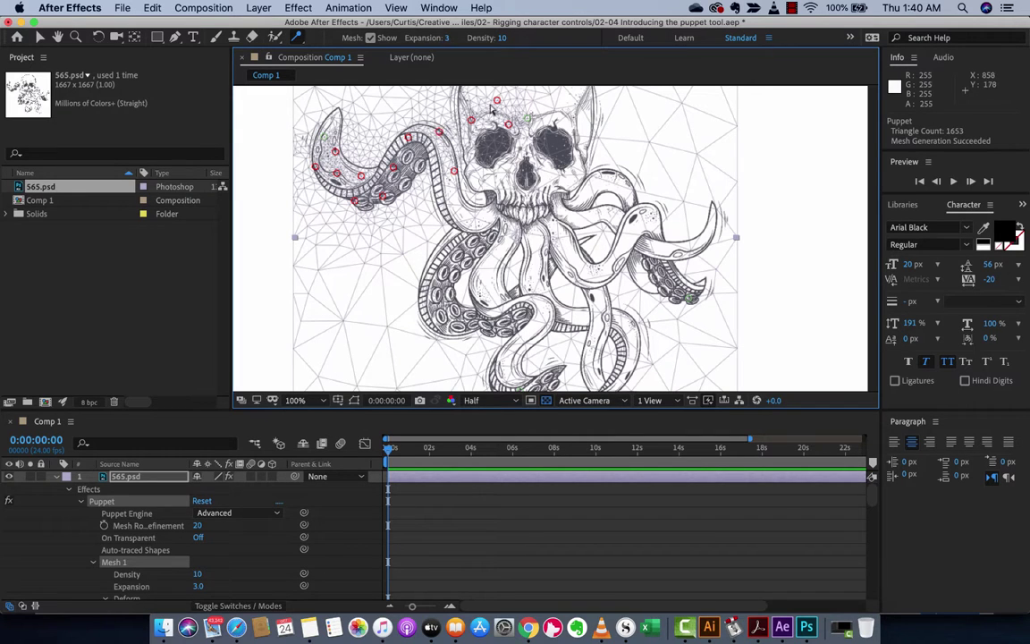
Reselect 565.psd, show its Puppet effect pins, and select Puppet Pin 1 on the tentacle tip
{"action": "key", "text": "comma"}
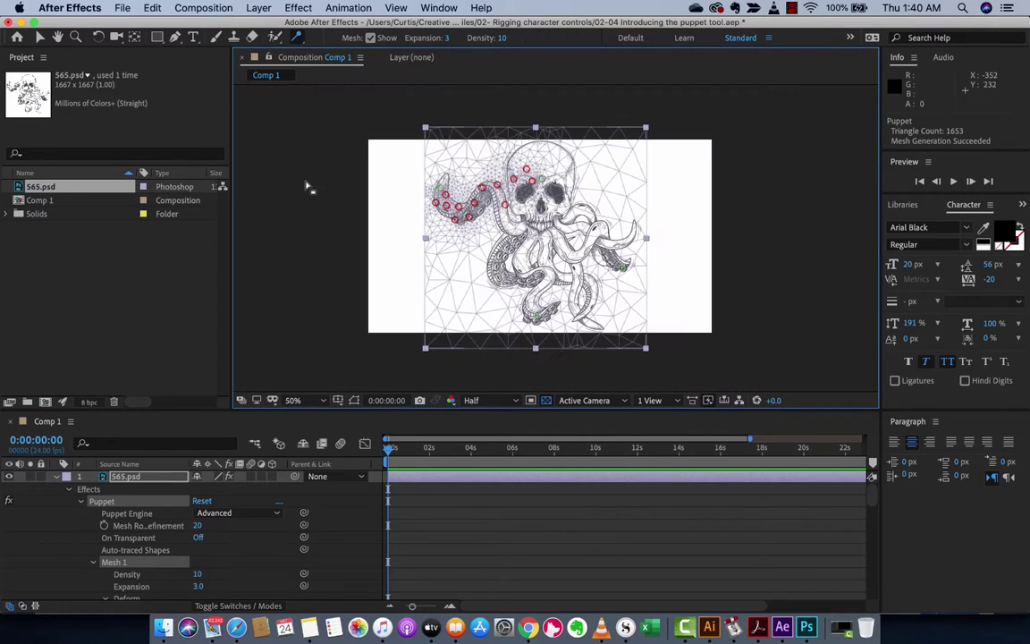
{"action": "left_click", "coordinate": [40, 38]}
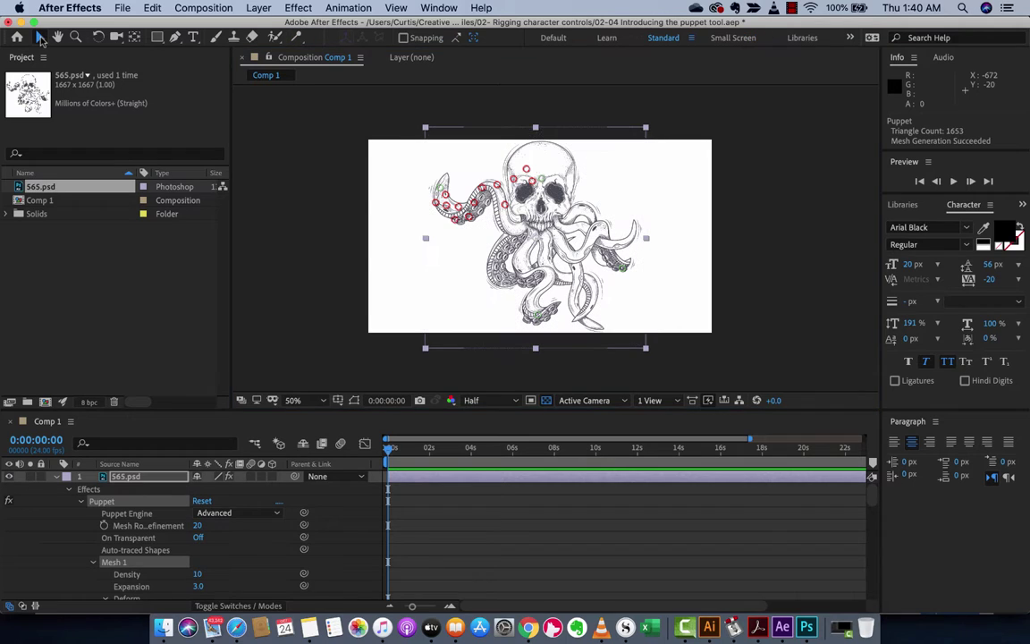
{"action": "left_click", "coordinate": [295, 195]}
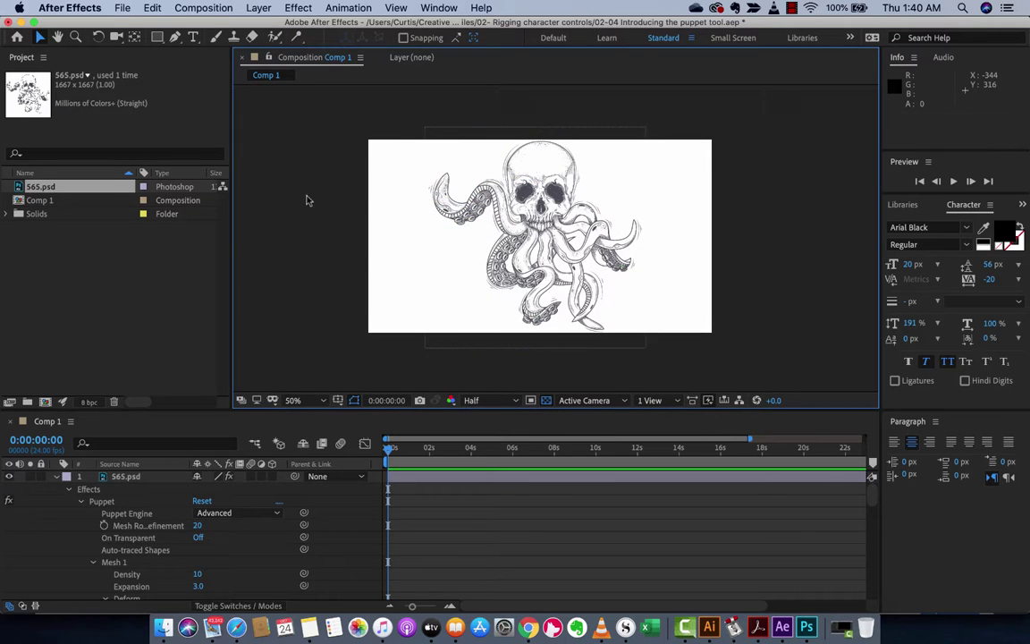
{"action": "left_click", "coordinate": [447, 202]}
{"action": "key", "text": "period"}
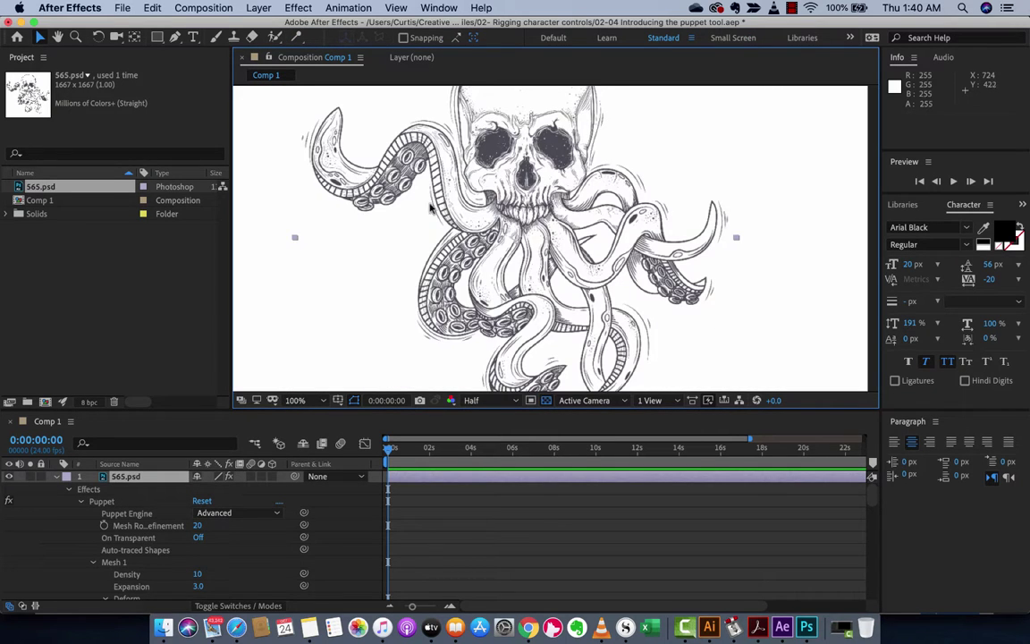
{"action": "left_click", "coordinate": [101, 502]}
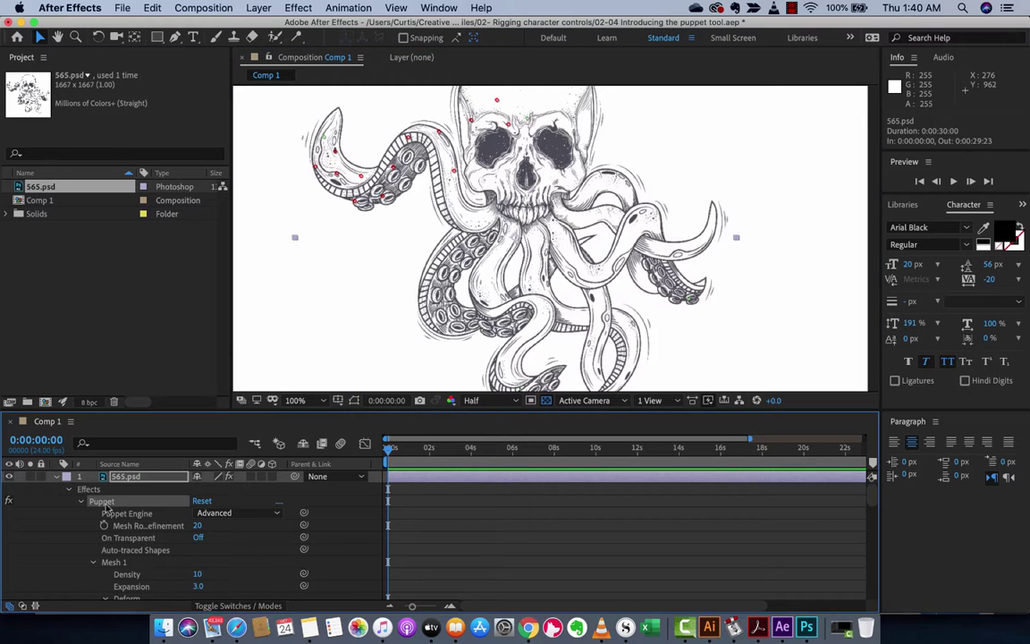
{"action": "left_click", "coordinate": [333, 147]}
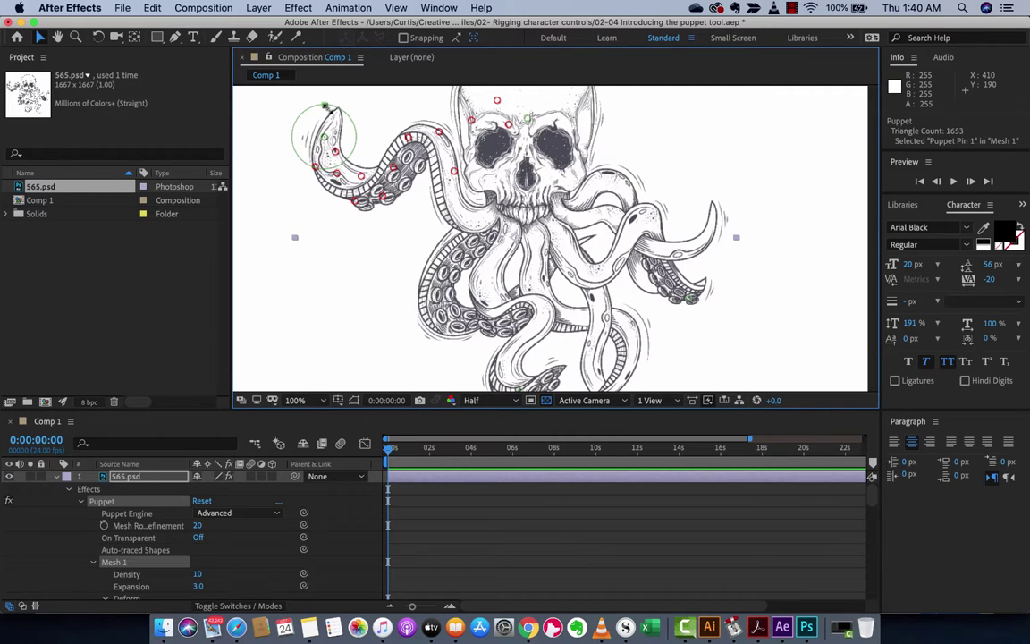
Scale the tentacle-tip pin to 163.6% and rotate it to about -66.2°
{"action": "mouse_move", "coordinate": [326, 107]}
{"action": "left_mouse_down"}
{"action": "mouse_move", "coordinate": [325, 88]}
{"action": "mouse_move", "coordinate": [310, 121]}
{"action": "left_mouse_up"}
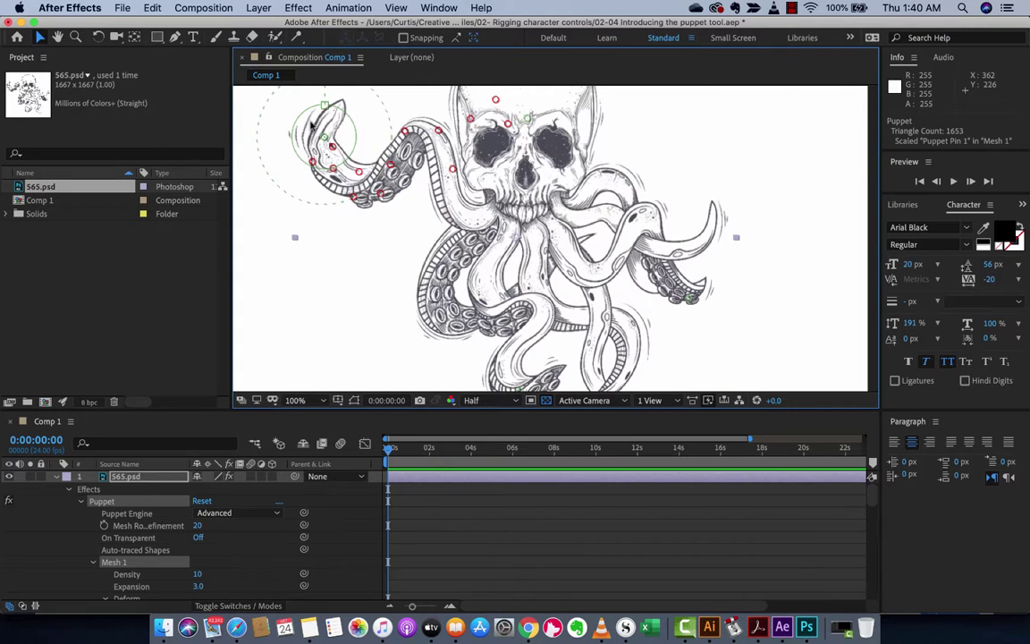
{"action": "key", "text": "comma"}
{"action": "key", "text": "comma"}
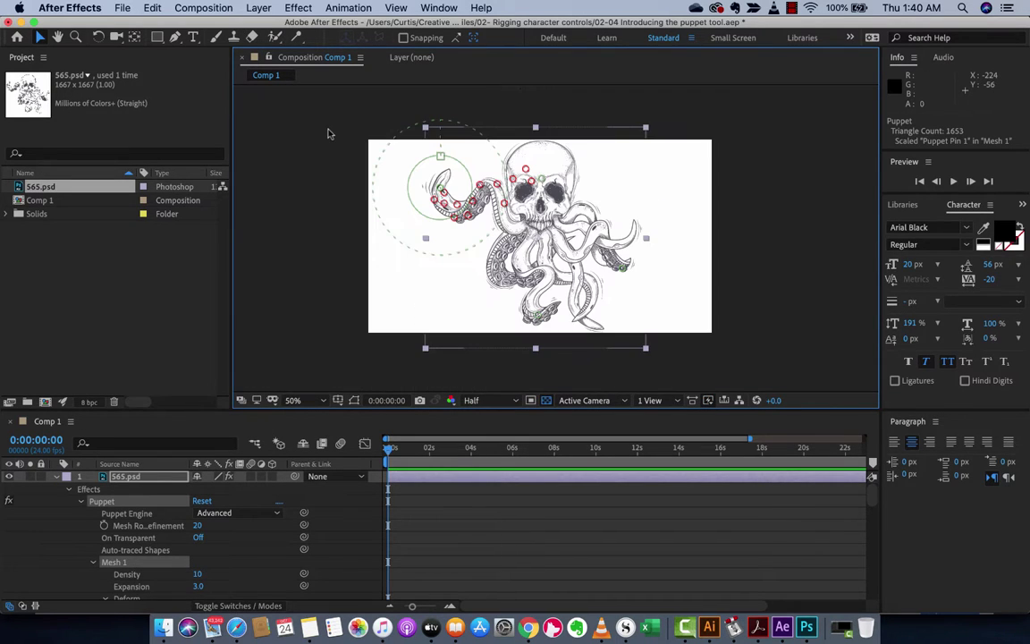
{"action": "key", "text": "h"}
{"action": "left_click_drag", "start_coordinate": [335, 172], "coordinate": [377, 261]}
{"action": "key", "text": "v"}
{"action": "key", "text": "period"}
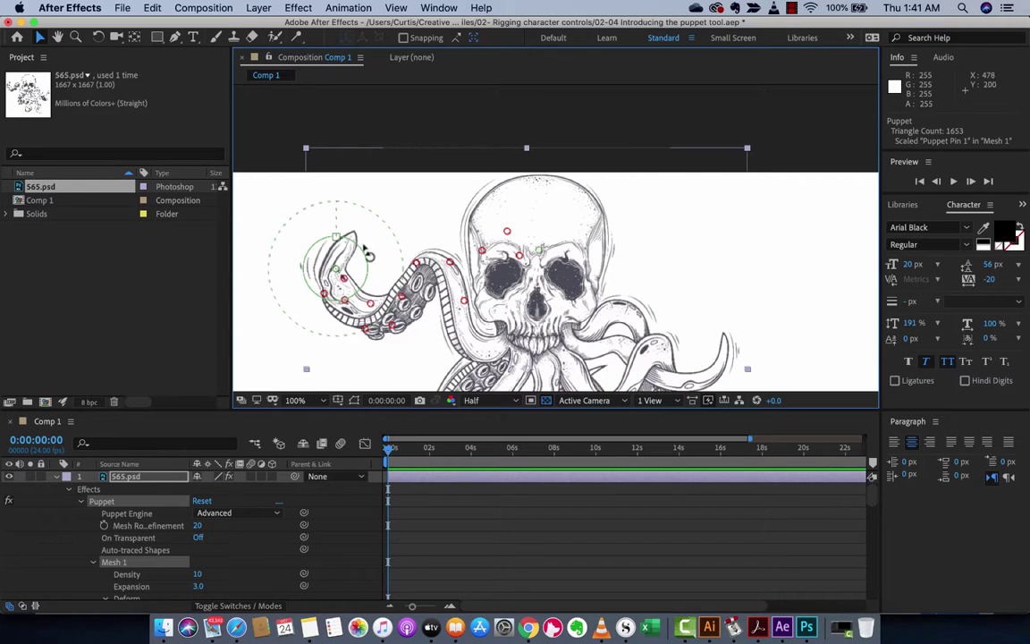
{"action": "left_click_drag", "start_coordinate": [348, 237], "coordinate": [404, 218]}
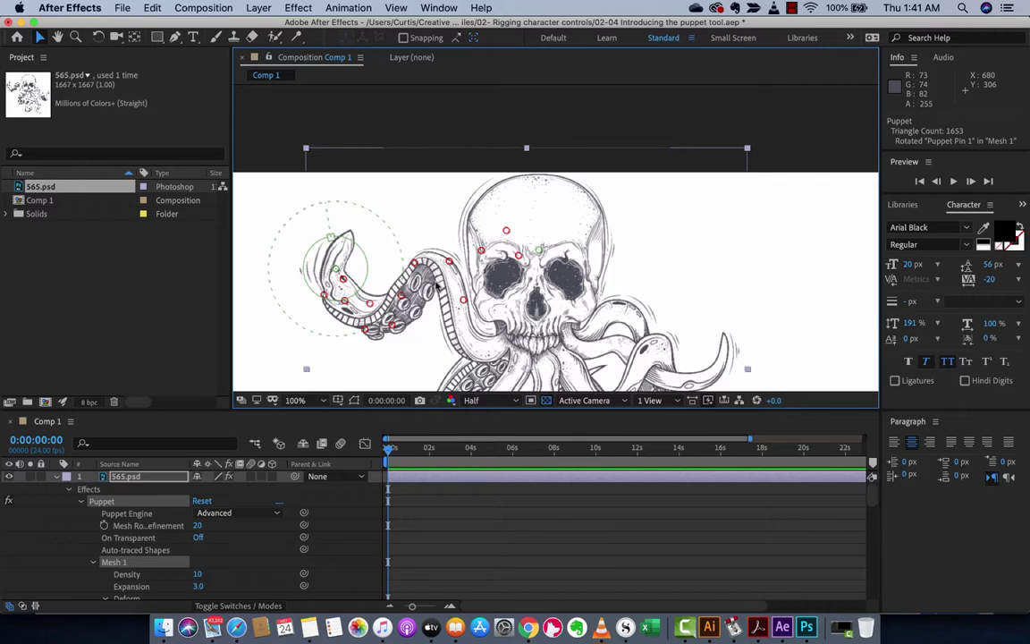
At about 0:00:02:00, rotate the tip pin further to about -67.4° for a second pose
{"action": "left_click", "coordinate": [388, 451]}
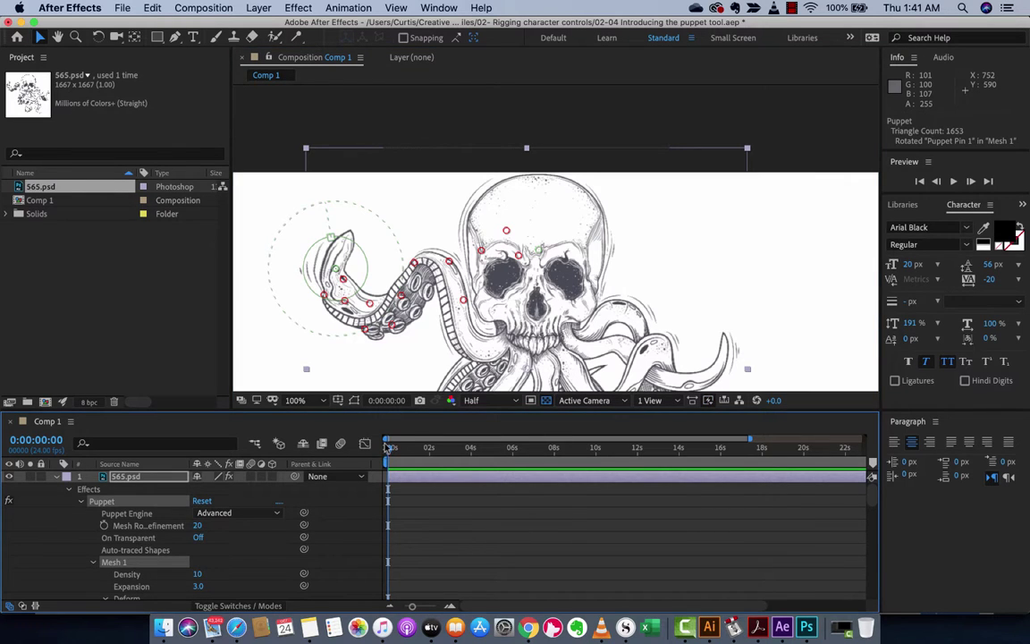
{"action": "key", "text": "comma"}
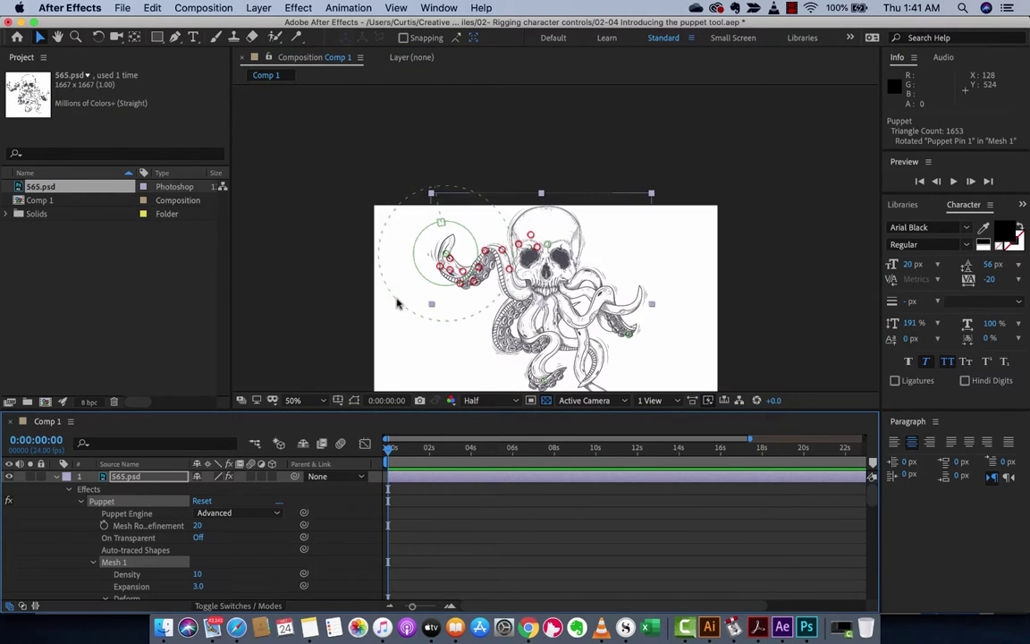
{"action": "left_click_drag", "start_coordinate": [390, 446], "coordinate": [431, 450]}
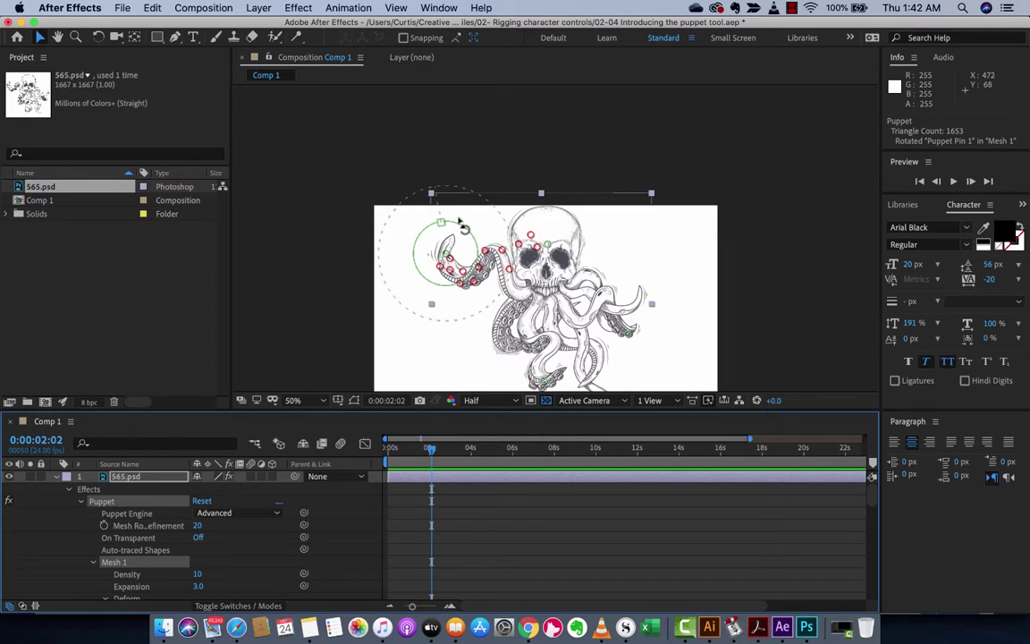
{"action": "left_click_drag", "start_coordinate": [459, 221], "coordinate": [228, 196]}
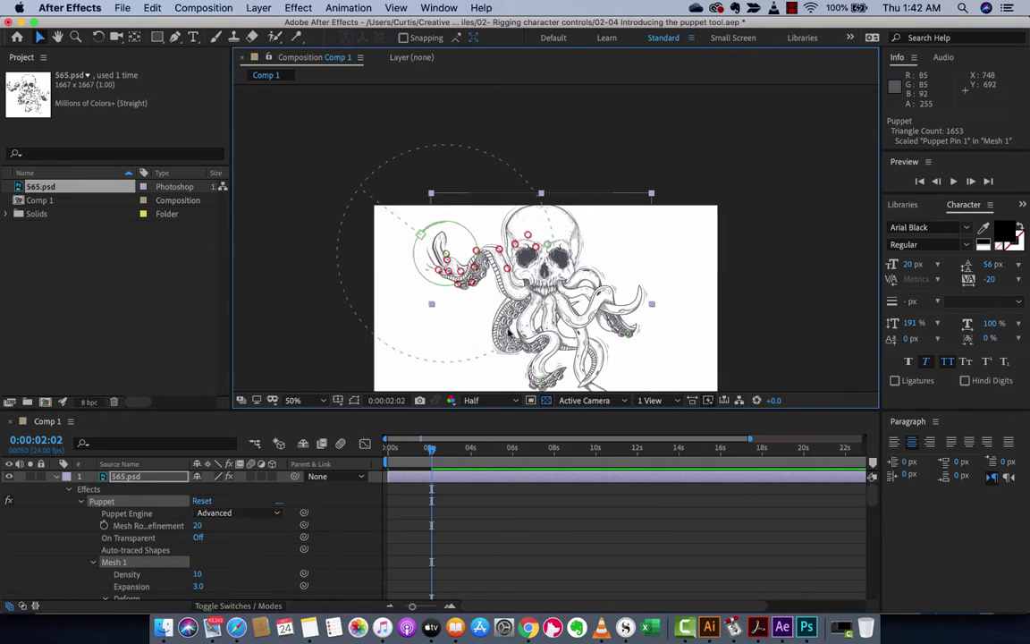
From time 0 with the layer deselected, play the preview of the curling tentacle, then stop it
{"action": "left_click", "coordinate": [382, 449]}
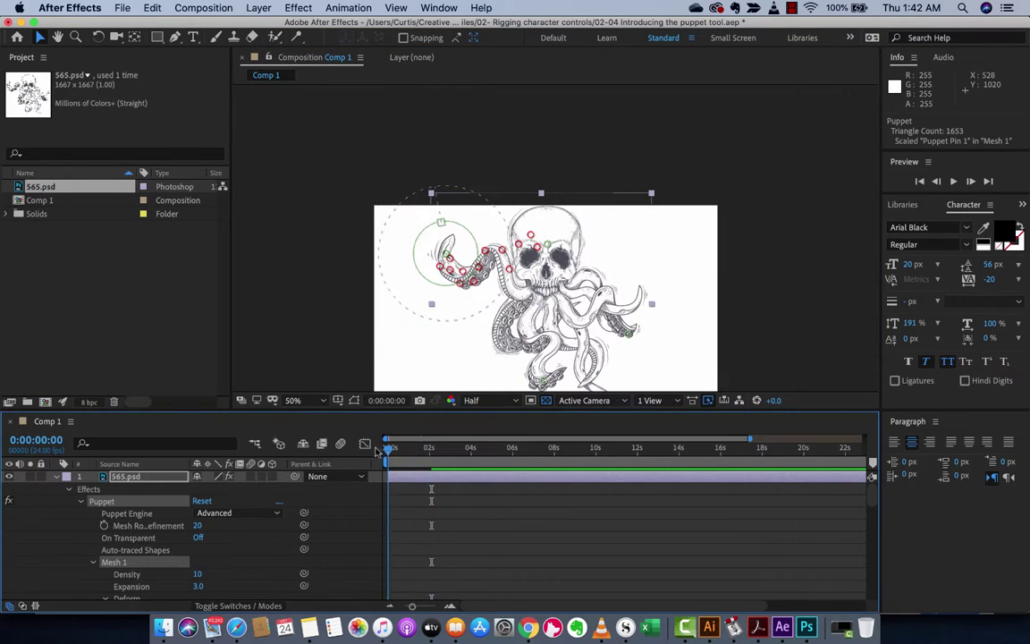
{"action": "left_click", "coordinate": [355, 255]}
{"action": "key", "text": "space"}
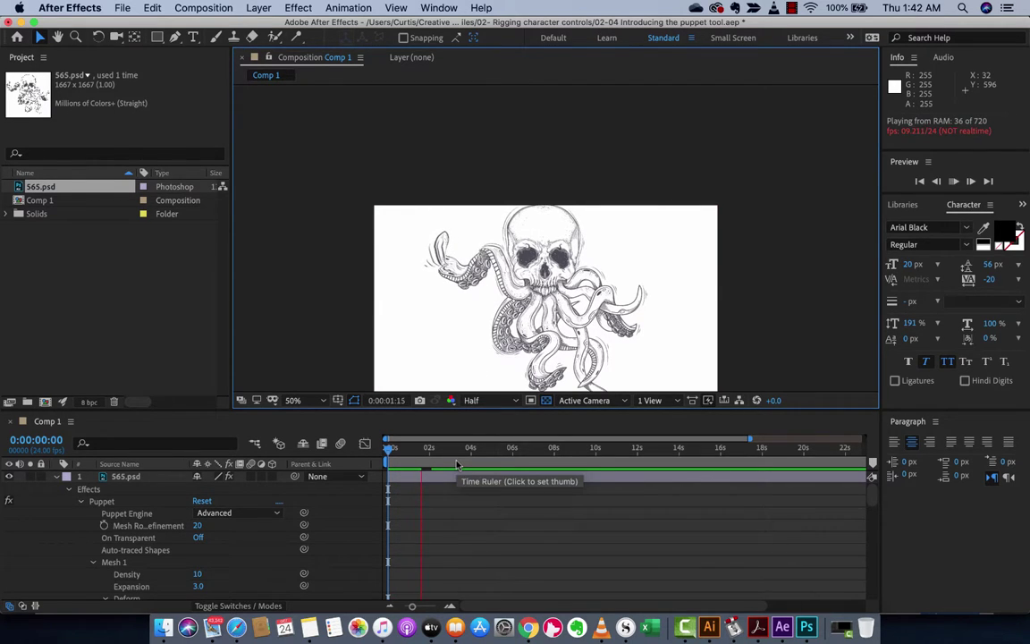
{"action": "key", "text": "space"}
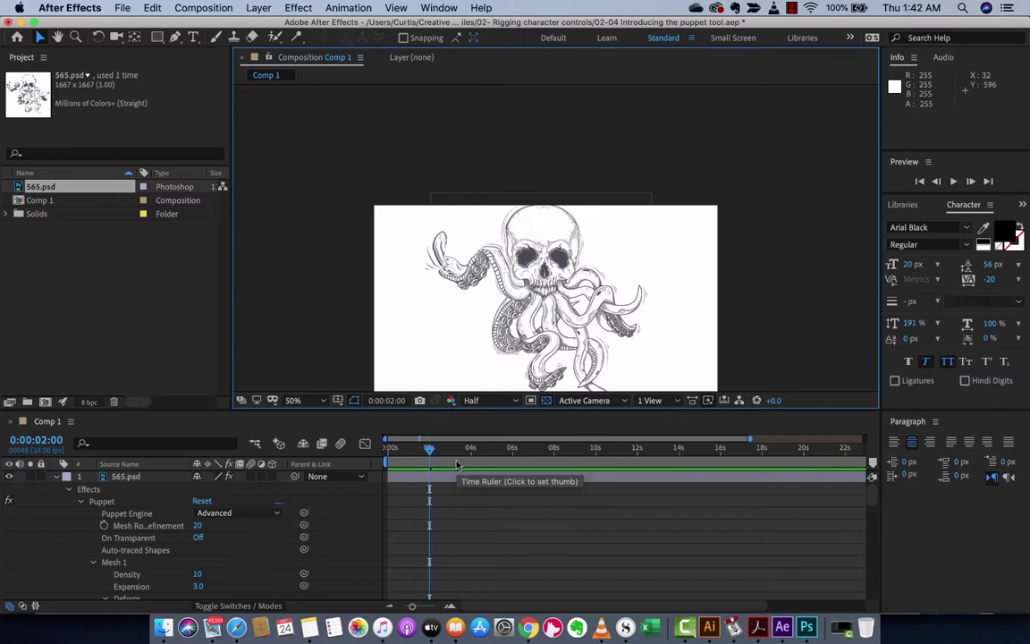